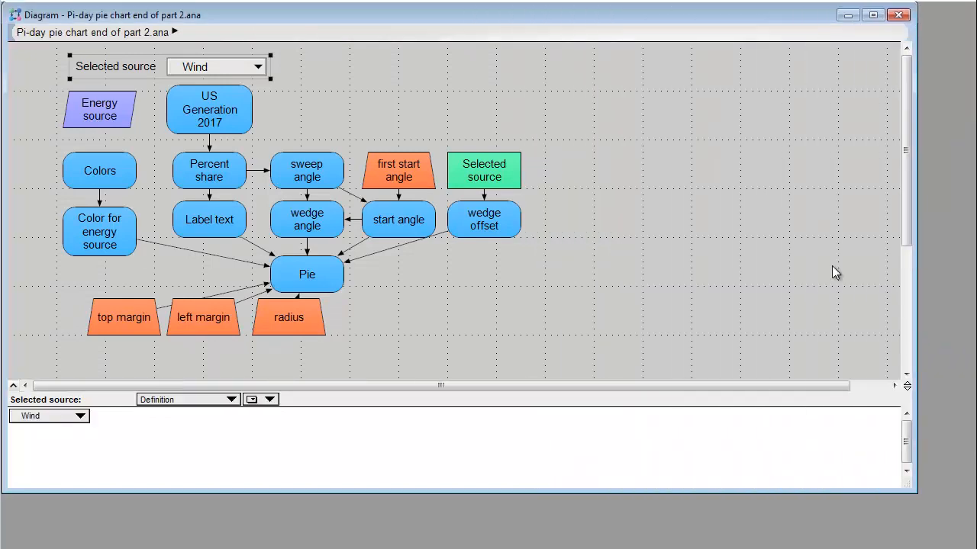
# - Paste the copied pie chart image into the diagram and place it beside the influence diagram nodes
pyautogui.rightClick(574, 227)
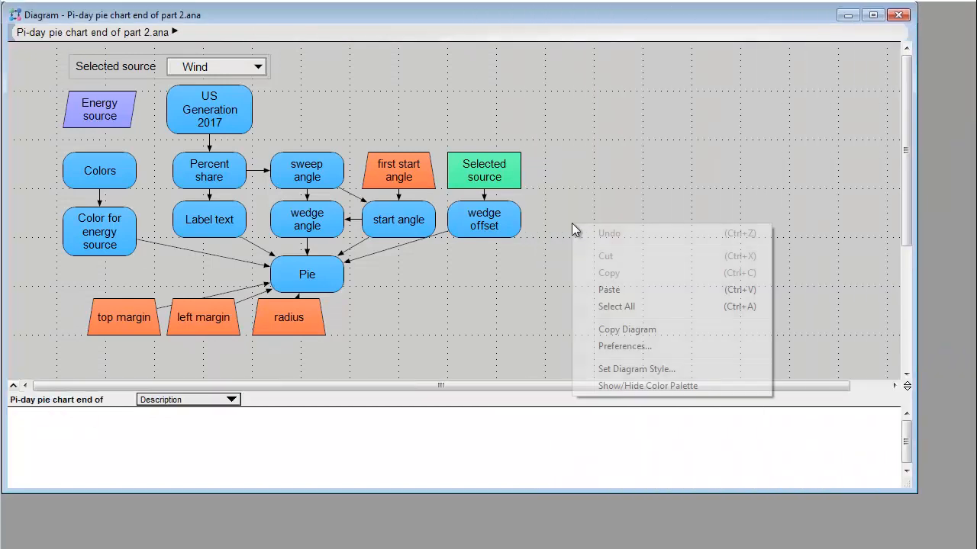
pyautogui.click(611, 290)
pyautogui.moveTo(397, 109); pyautogui.dragTo(569, 80)
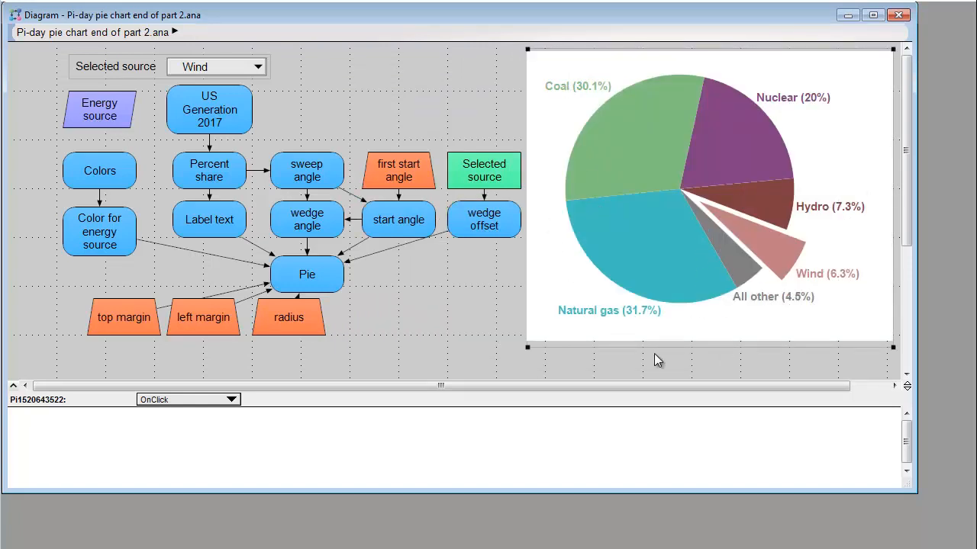
# - Change the pasted pie chart picture's identifier to PiePicture
pyautogui.click(694, 357)
pyautogui.moveTo(246, 99); pyautogui.dragTo(133, 97)
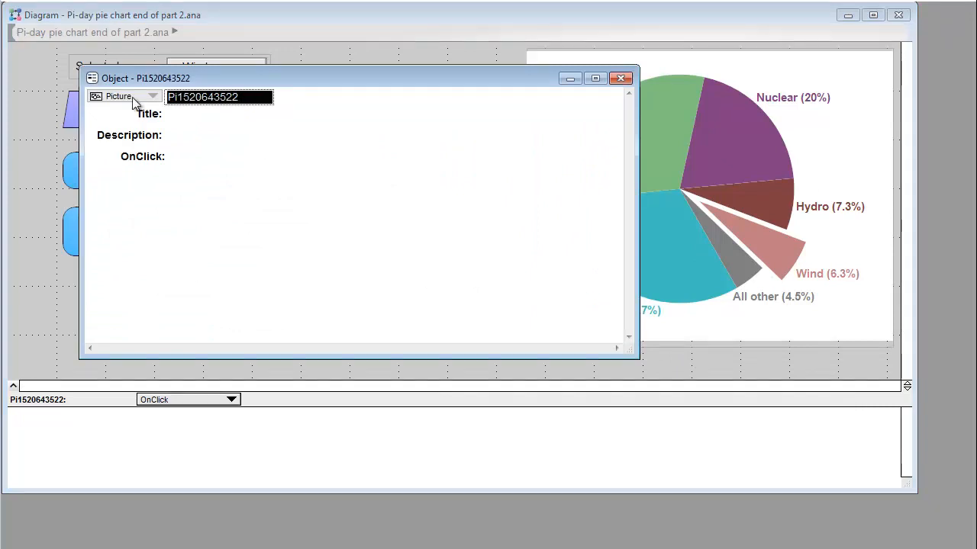
pyautogui.write('Pie')
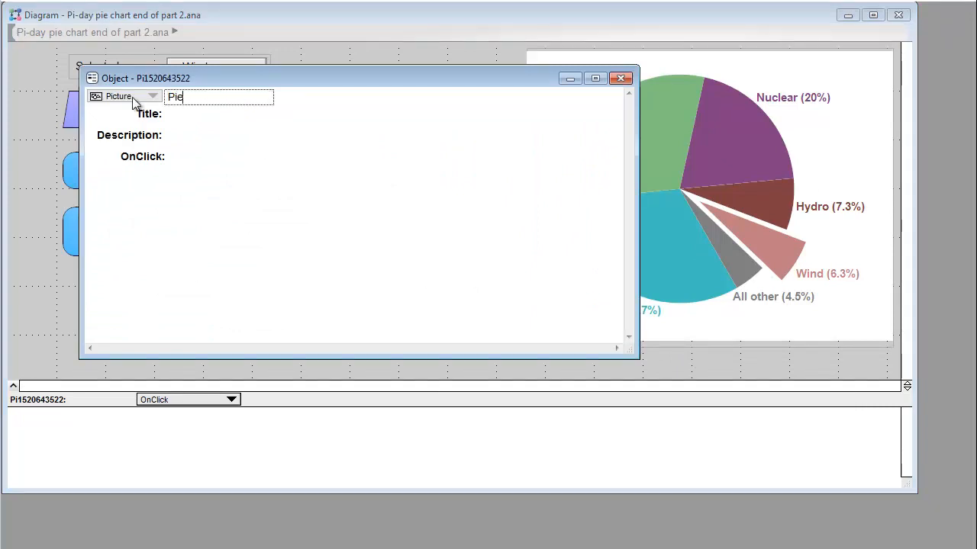
pyautogui.write('Picture')
pyautogui.press('Tab')
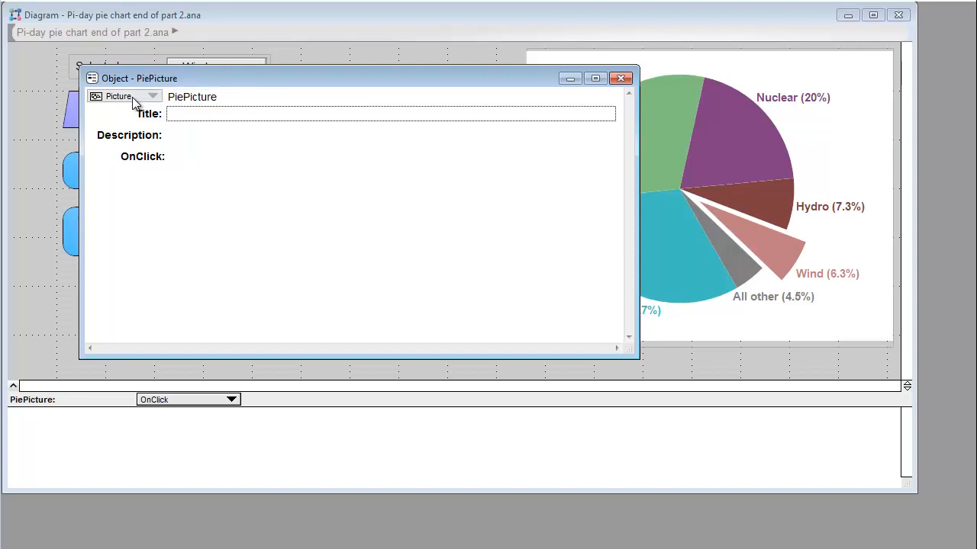
pyautogui.click(620, 78)
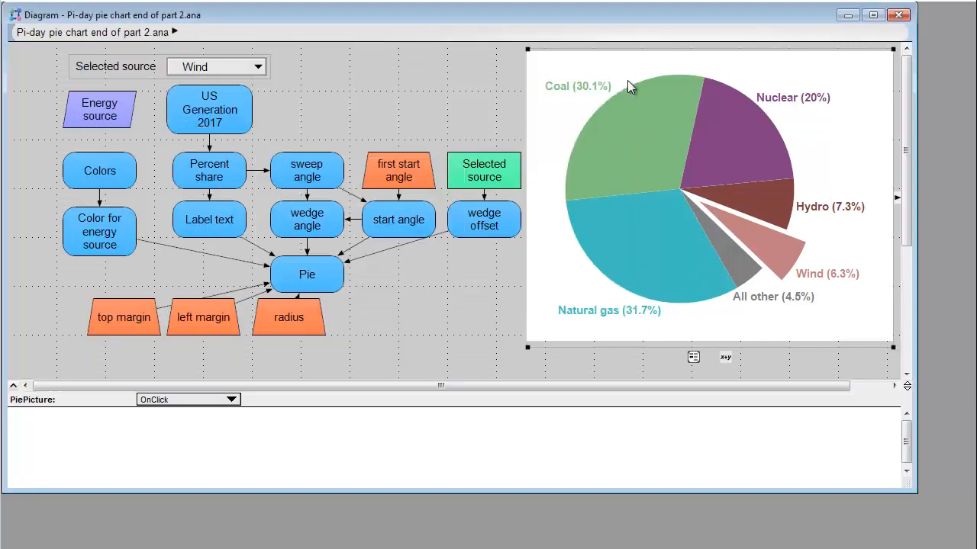
# - Set the Selected source decision's OnChange expression to "pict of PiePicture := Pie"
pyautogui.click(118, 73)
pyautogui.click(89, 0)
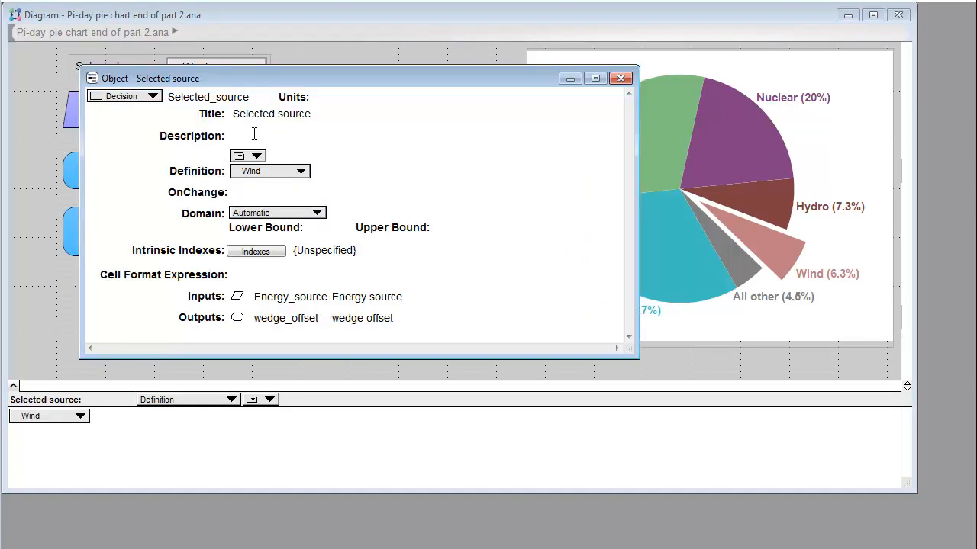
pyautogui.click(249, 192)
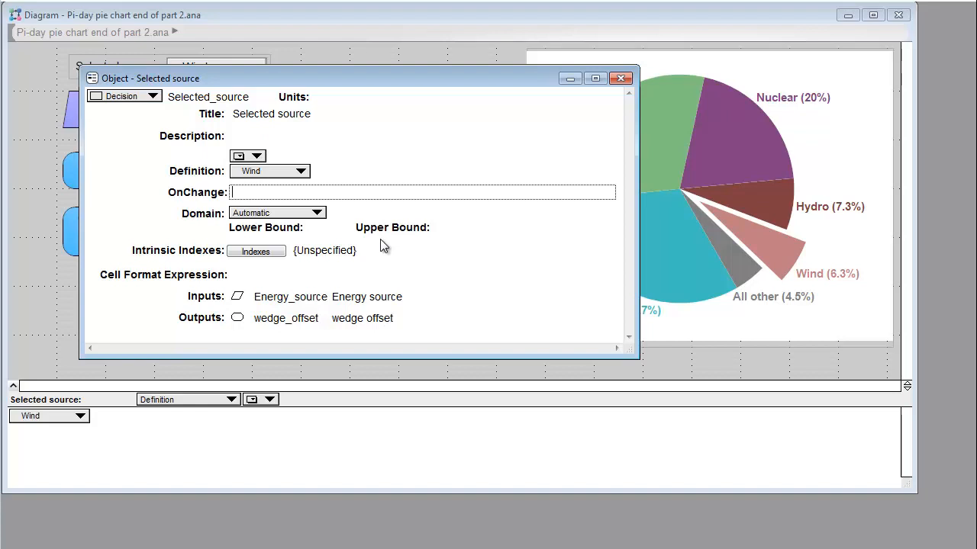
pyautogui.write('pict')
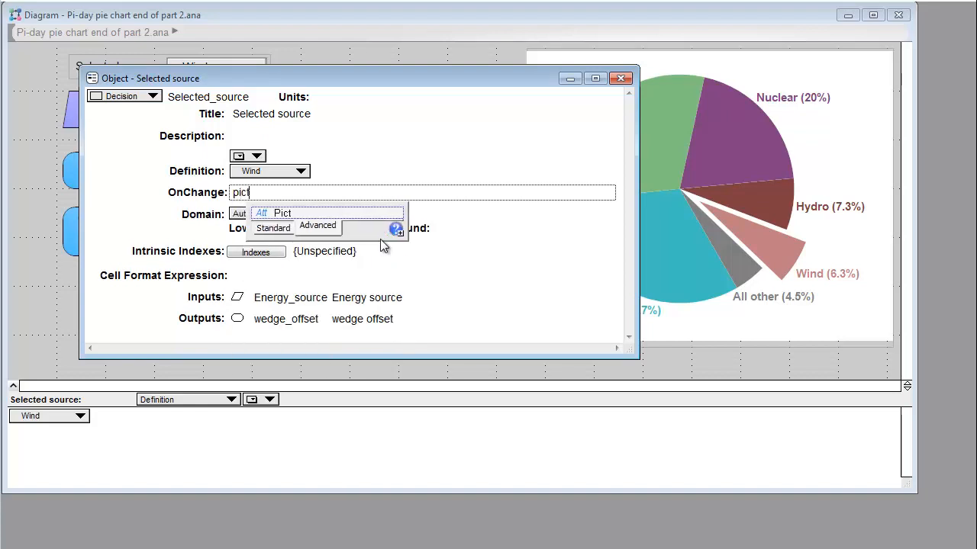
pyautogui.write(' of PiePicture')
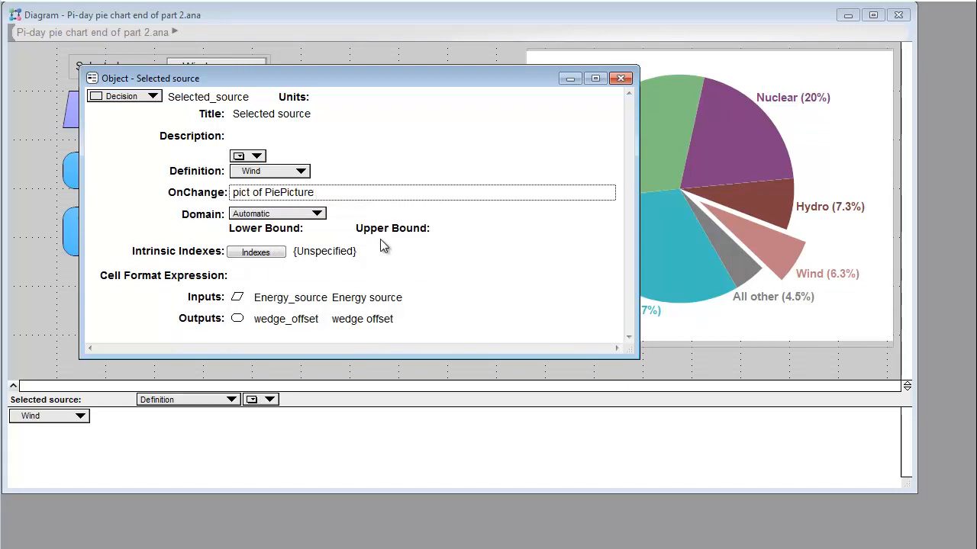
pyautogui.write(' := Pie')
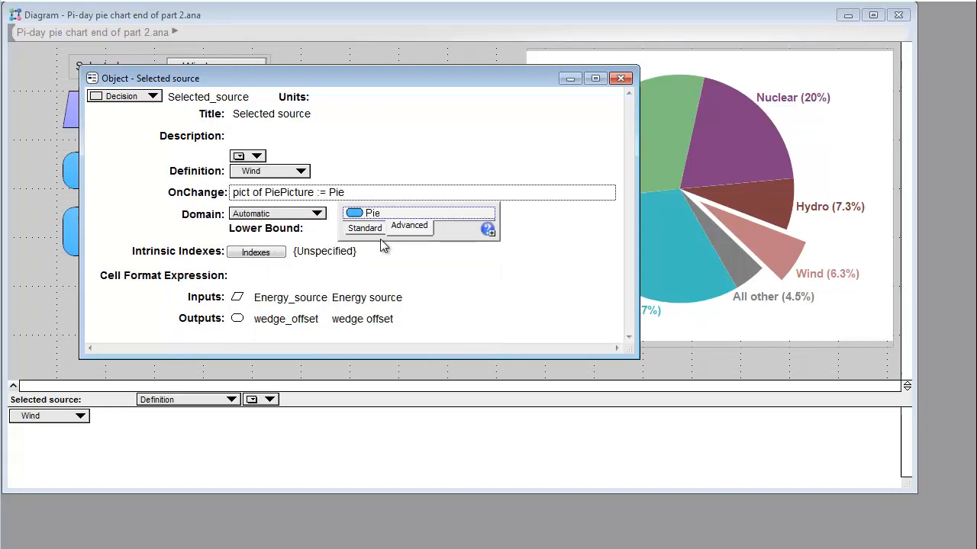
pyautogui.click(383, 244)
pyautogui.click(620, 78)
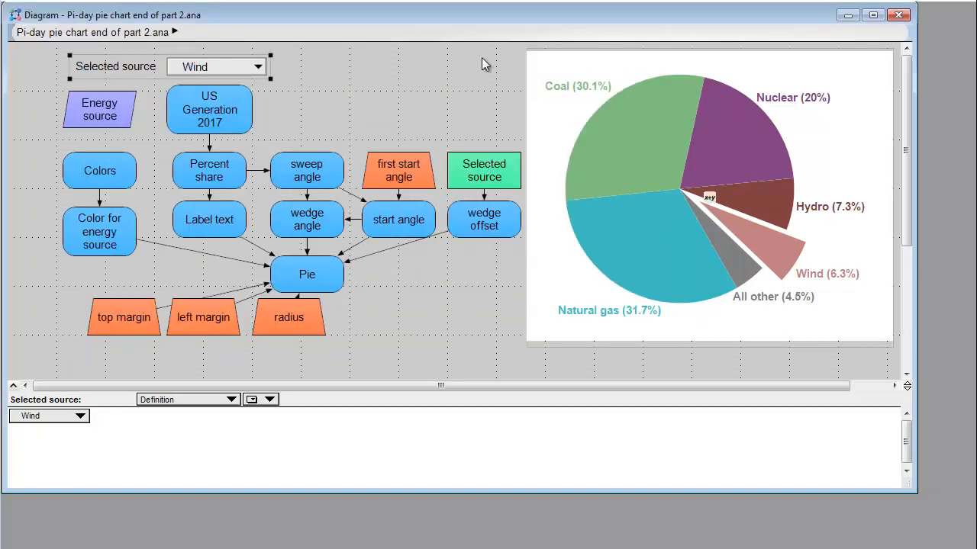
# - Test the pie's updating by switching Selected source to Hydro, All other, Nuclear, Natural gas and finally Wind
pyautogui.click(196, 67)
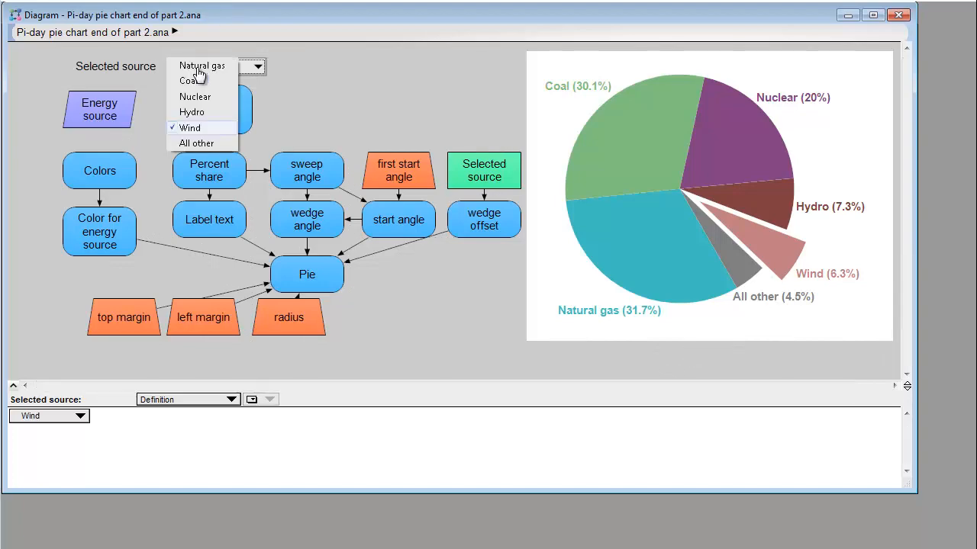
pyautogui.click(199, 111)
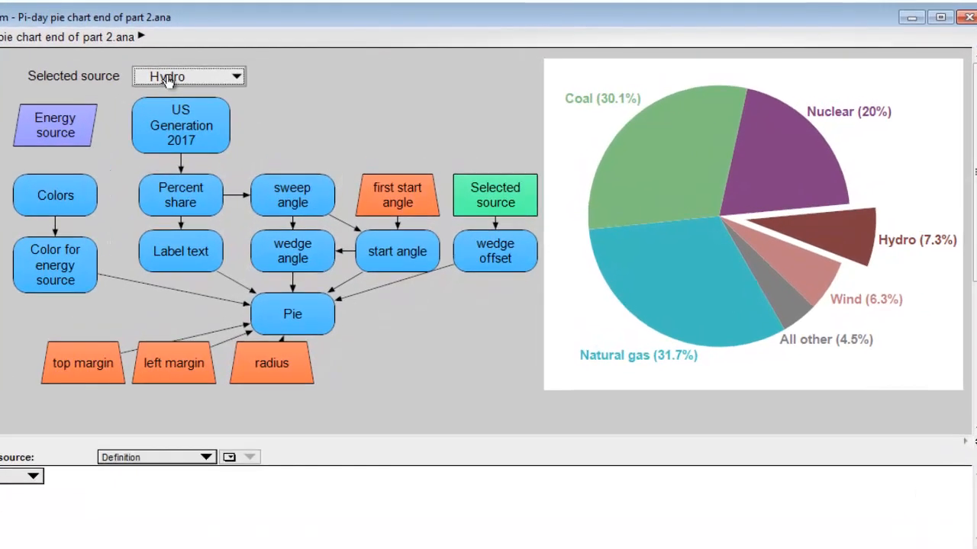
pyautogui.click(197, 68)
pyautogui.click(176, 165)
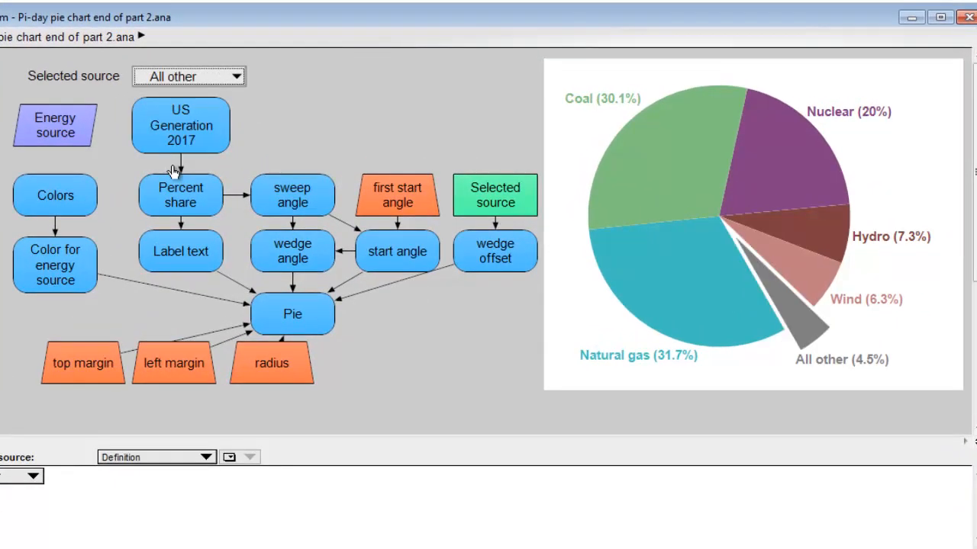
pyautogui.click(180, 81)
pyautogui.click(167, 114)
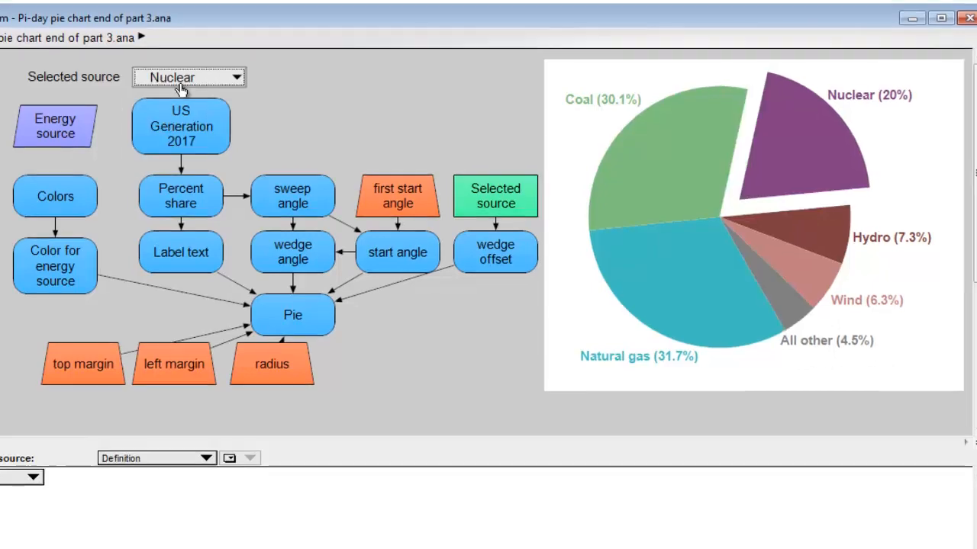
pyautogui.click(183, 77)
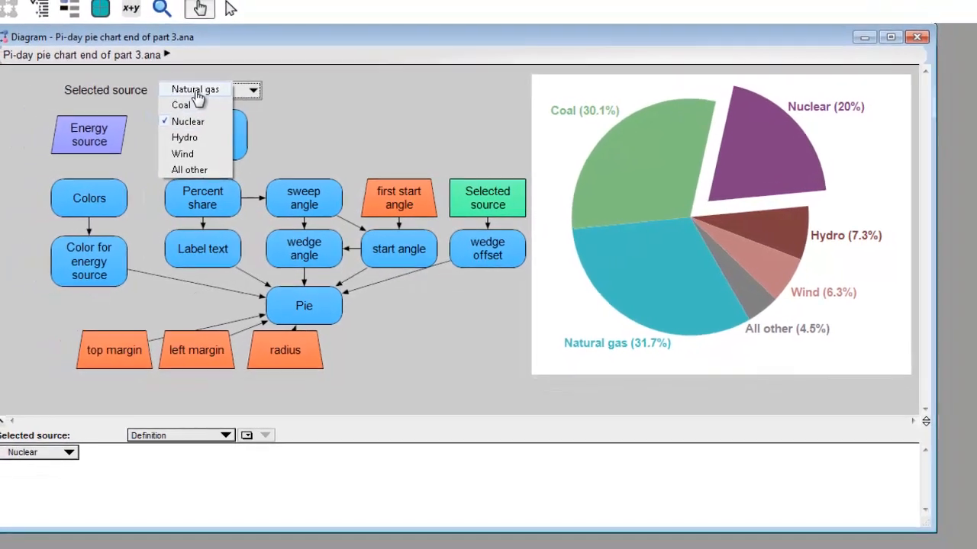
pyautogui.click(196, 91)
pyautogui.click(200, 91)
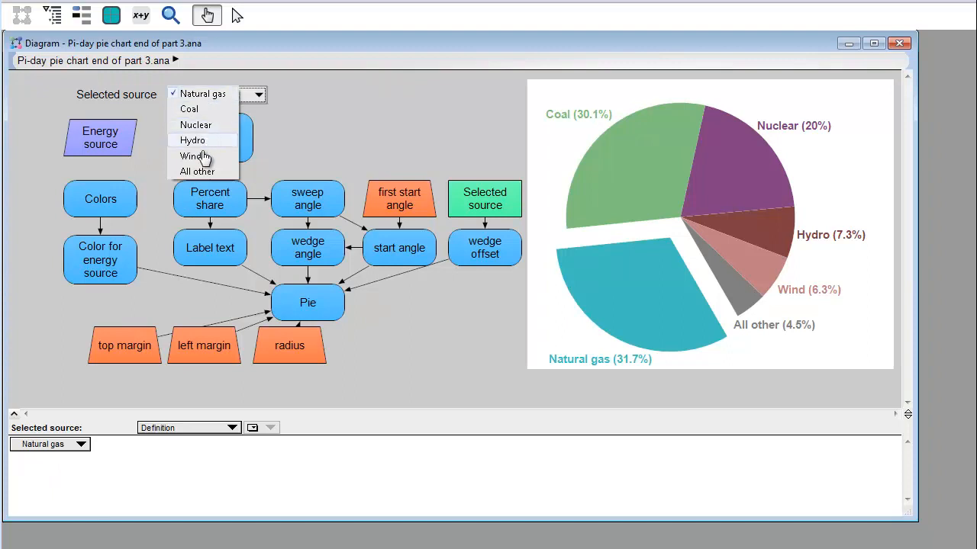
pyautogui.click(200, 156)
pyautogui.click(391, 120)
# - Switch the diagram to edit mode and inspect the pie picture's object attributes, including OnClick
pyautogui.click(238, 18)
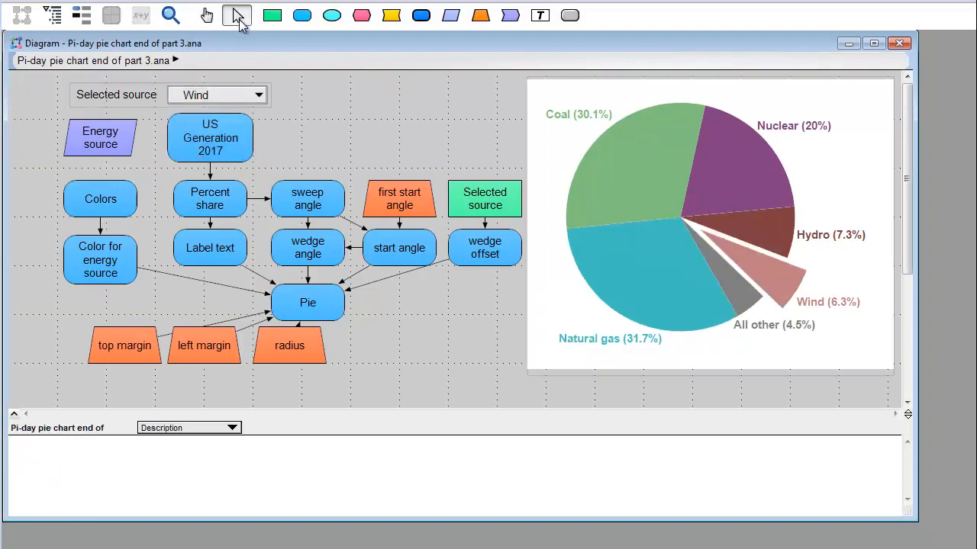
pyautogui.click(561, 373)
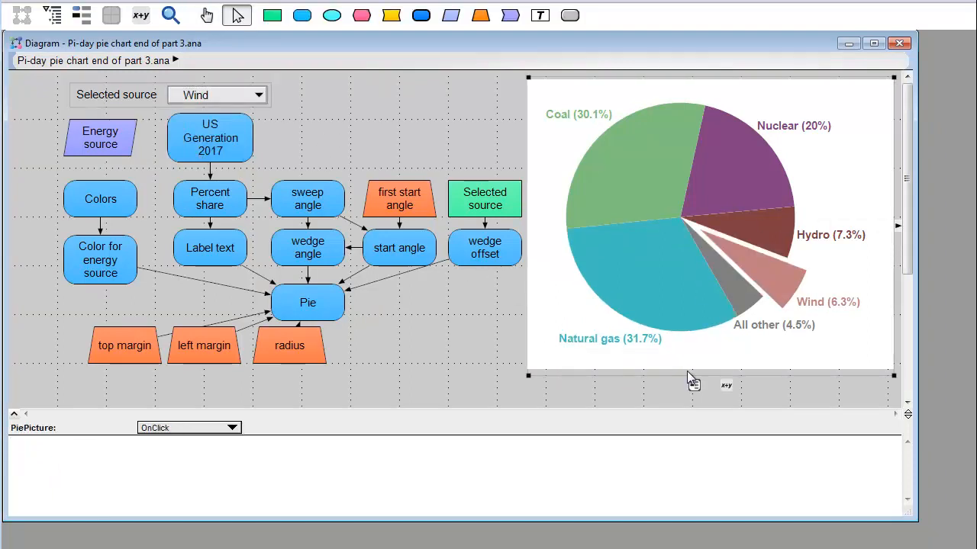
pyautogui.click(697, 387)
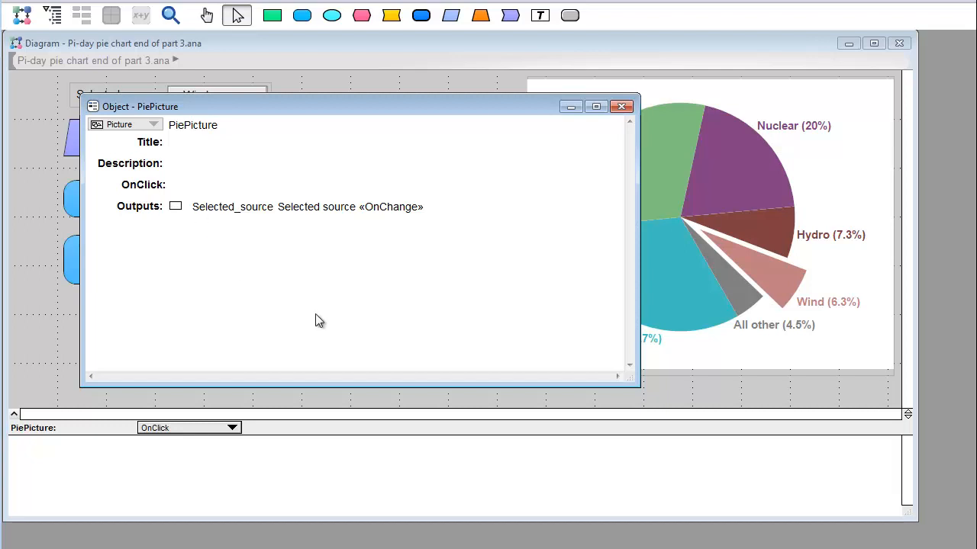
pyautogui.click(622, 107)
# - Add a function node titled "Point to wedge" in the empty area beside the radius node
pyautogui.moveTo(510, 15)
pyautogui.mouseDown()
pyautogui.moveTo(415, 303)
pyautogui.moveTo(413, 347)
pyautogui.mouseUp()
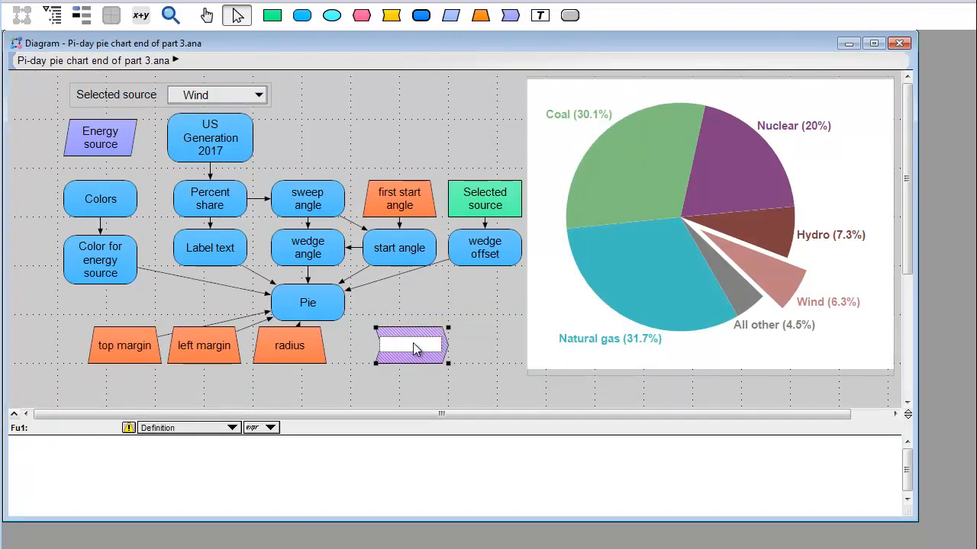
pyautogui.write('Point to wedge')
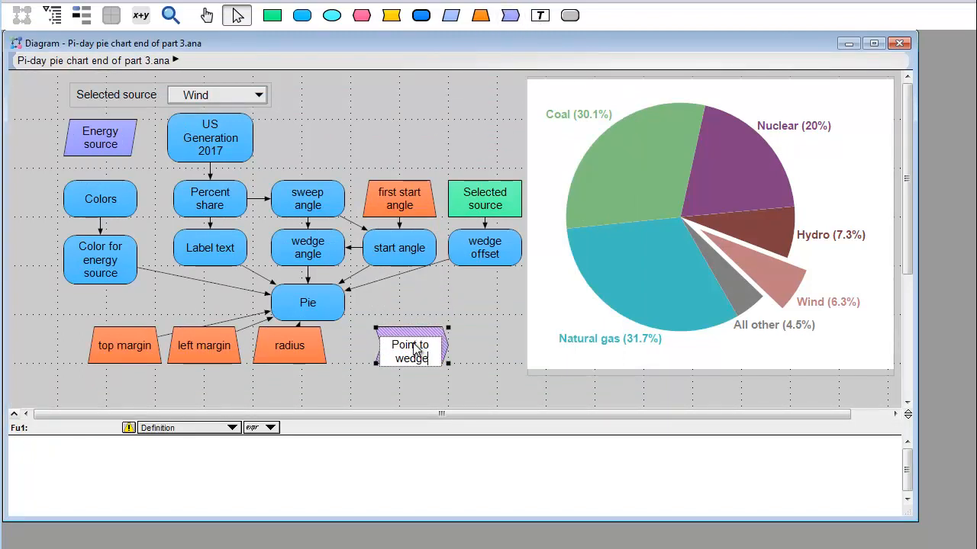
pyautogui.press('Return')
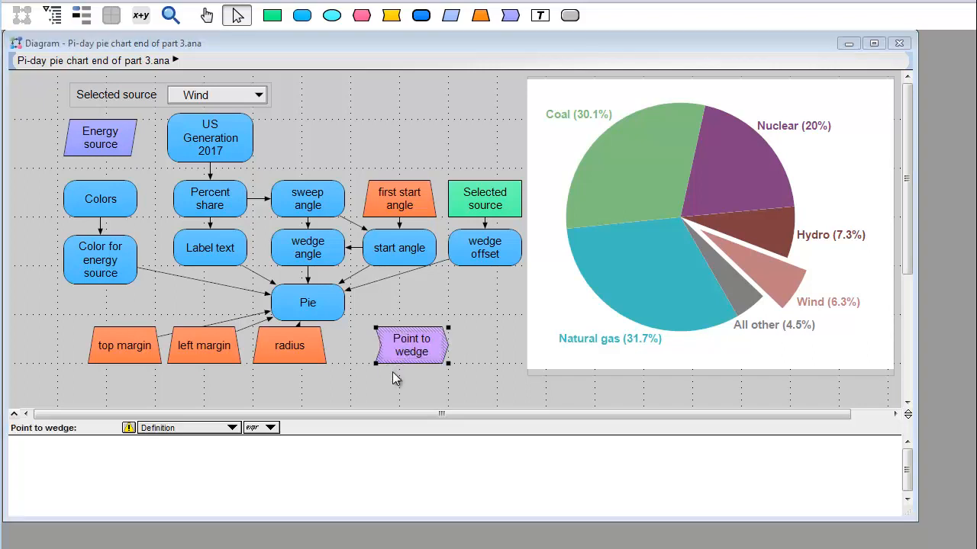
# - Give Point to wedge the parameters (x,y) and the description "Maps from a pixel in image coordinates to the angle in the pie."
pyautogui.click(395, 374)
pyautogui.click(192, 164)
pyautogui.doubleClick(192, 164)
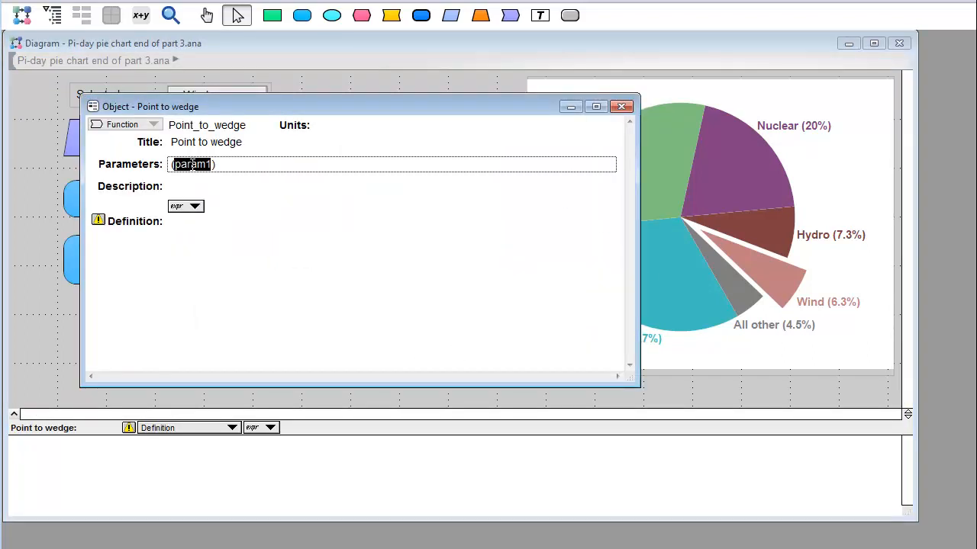
pyautogui.write('x,y')
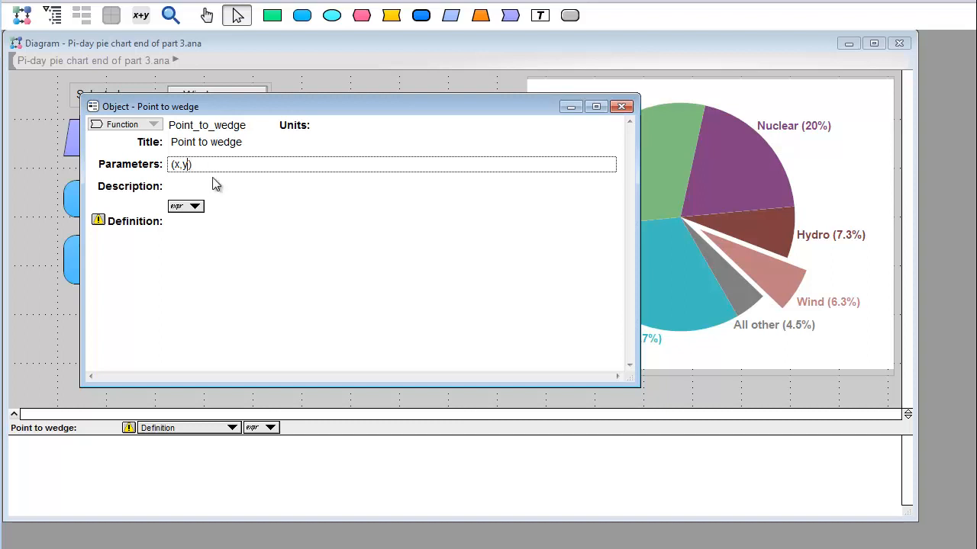
pyautogui.click(210, 188)
pyautogui.write('Maps ')
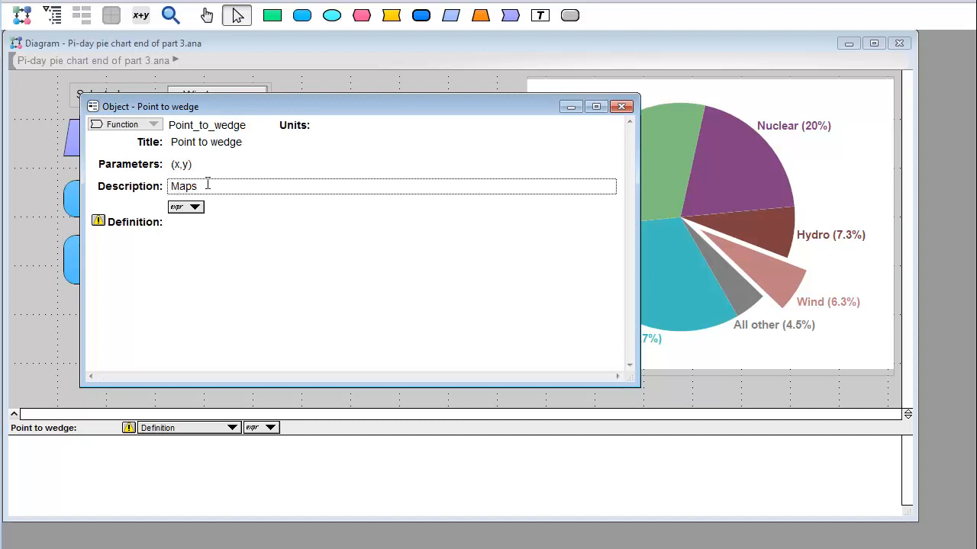
pyautogui.write('from a pixel in image coo')
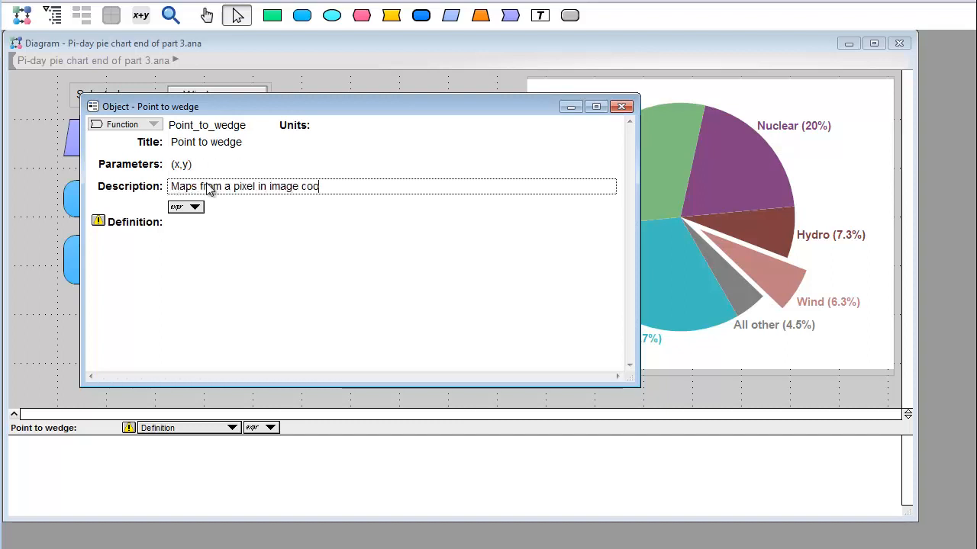
pyautogui.write('rdinates to the angle in the pie.')
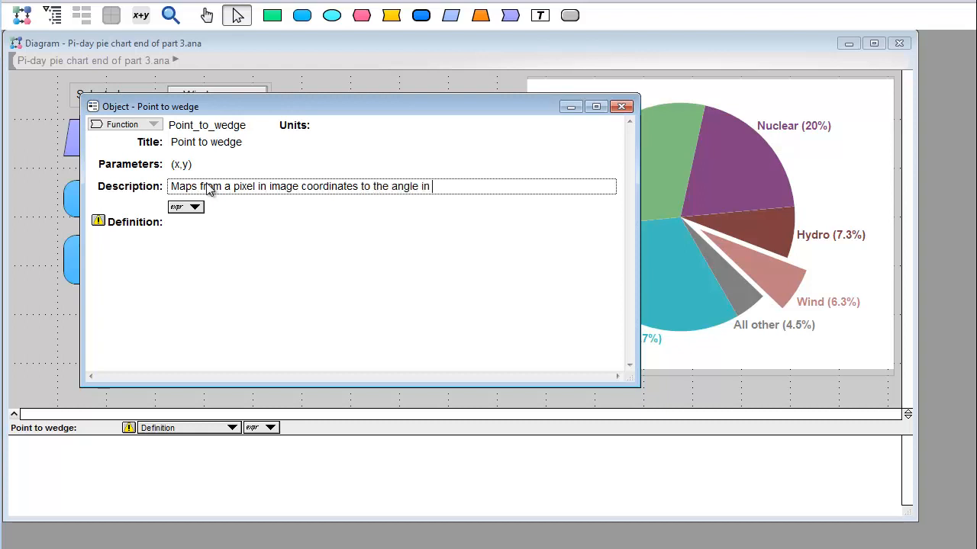
# - Start Point to wedge's definition with a local variable named angle, assigned from the ArcTan2 function
pyautogui.click(197, 225)
pyautogui.write('Local angle')
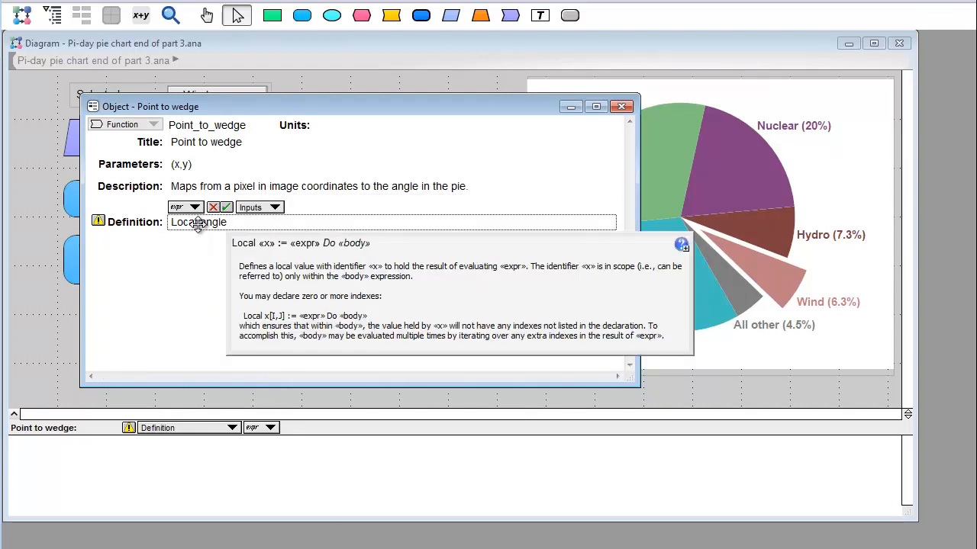
pyautogui.write(' := Arc')
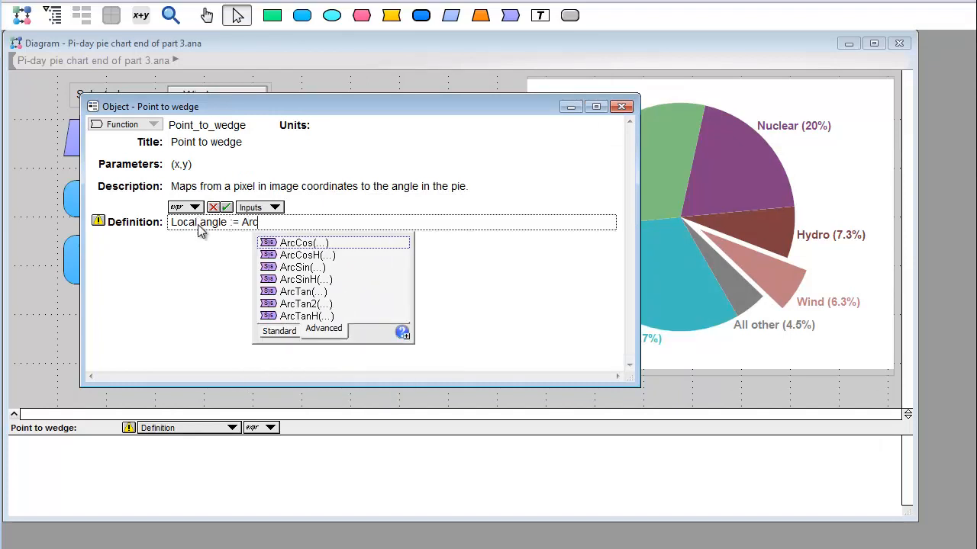
pyautogui.write('T')
pyautogui.press('Down')
pyautogui.press('Down')
pyautogui.press('Return')
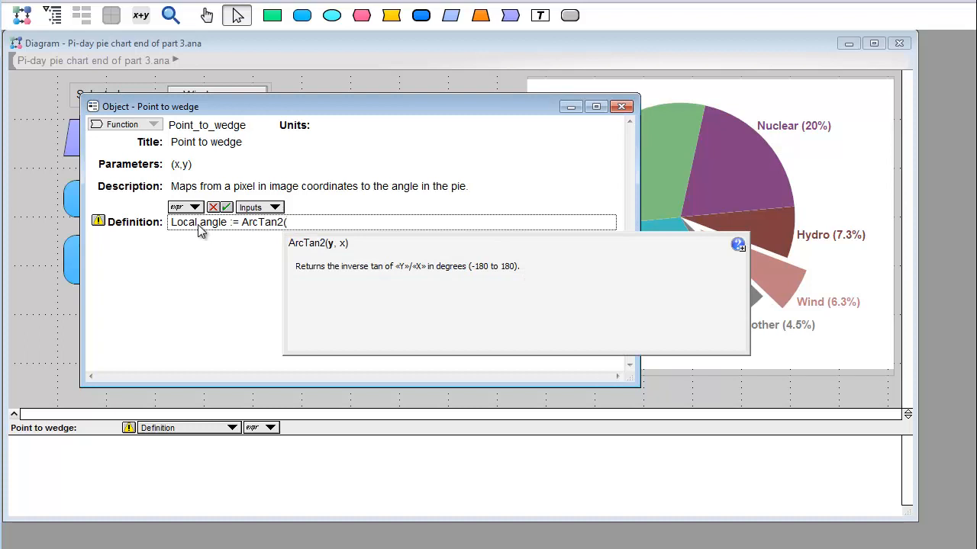
# - Give ArcTan2 the arguments y - (top_margin+radius) and x - (left_margin+radius), and end the statement with a semicolon and a new line
pyautogui.write('y -')
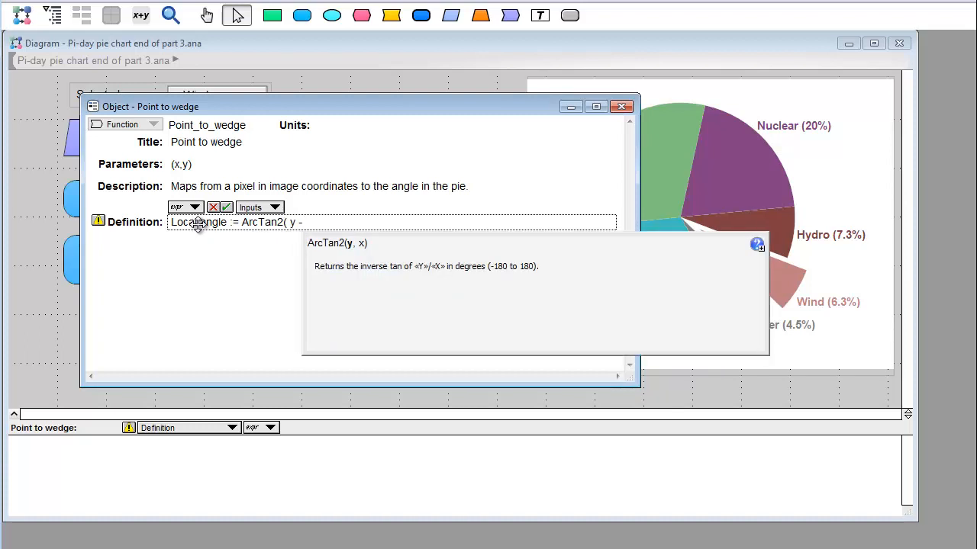
pyautogui.write(' (top')
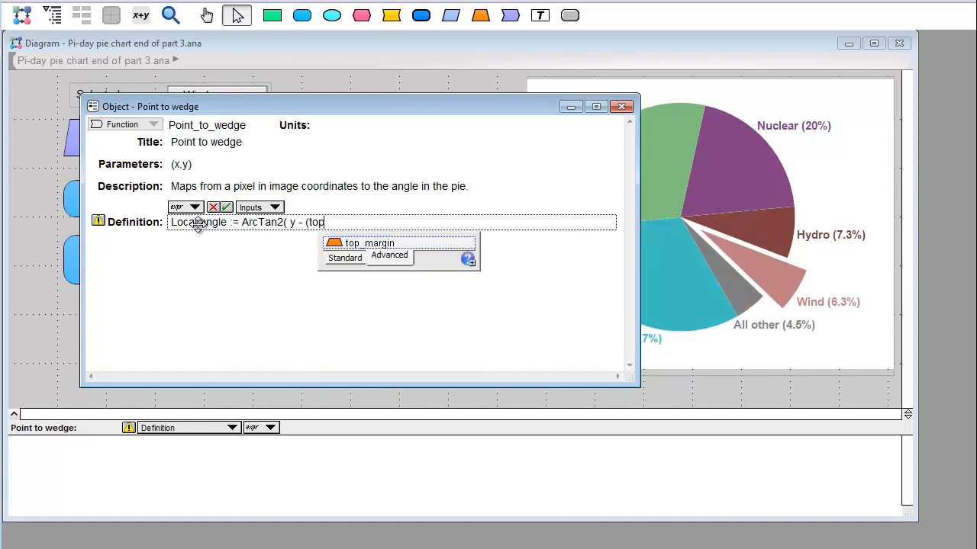
pyautogui.write('_margin+radius)')
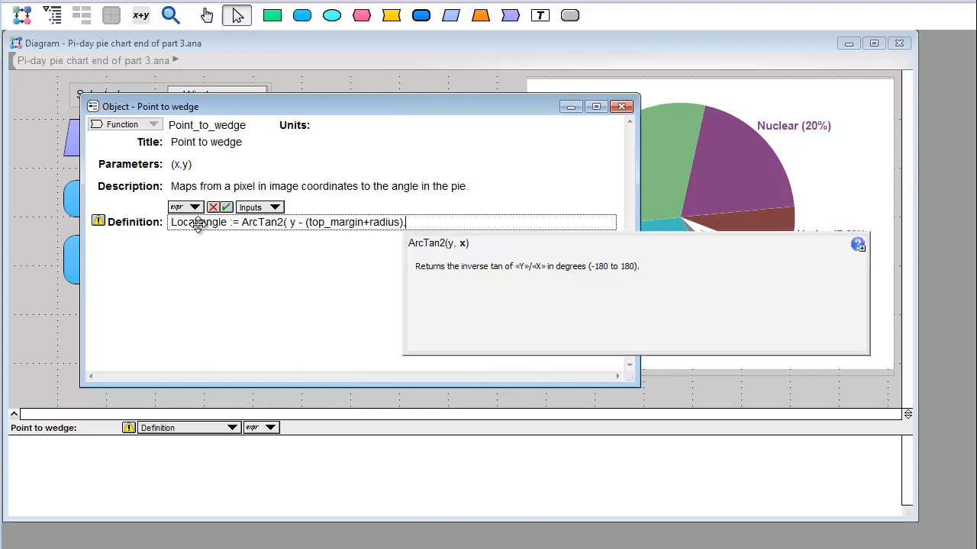
pyautogui.write(', x - (')
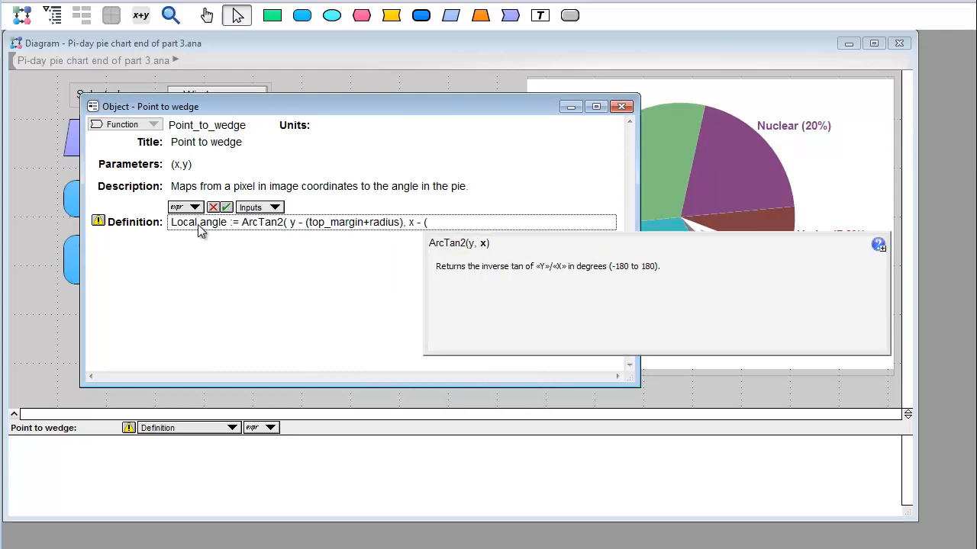
pyautogui.write('left_margin+radius)')
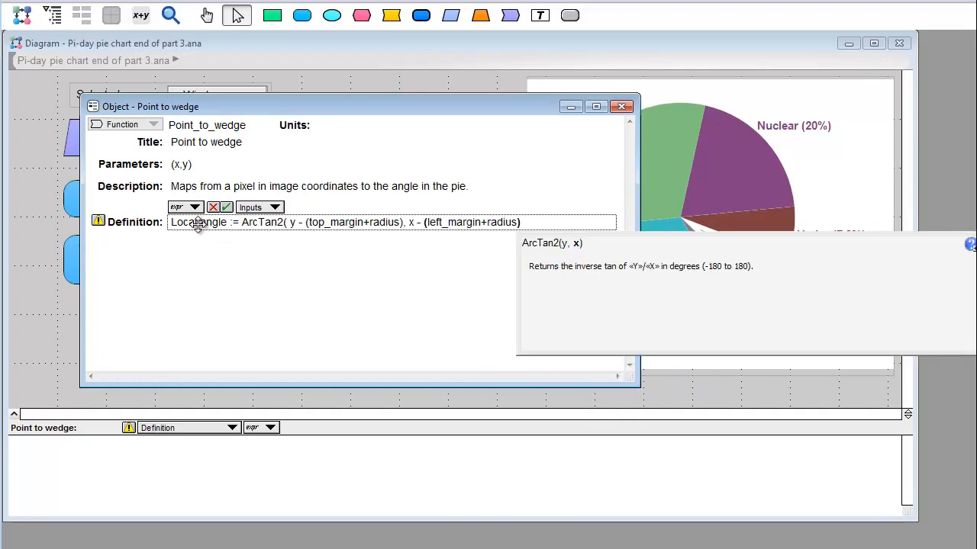
pyautogui.write(' );')
pyautogui.press('Return')
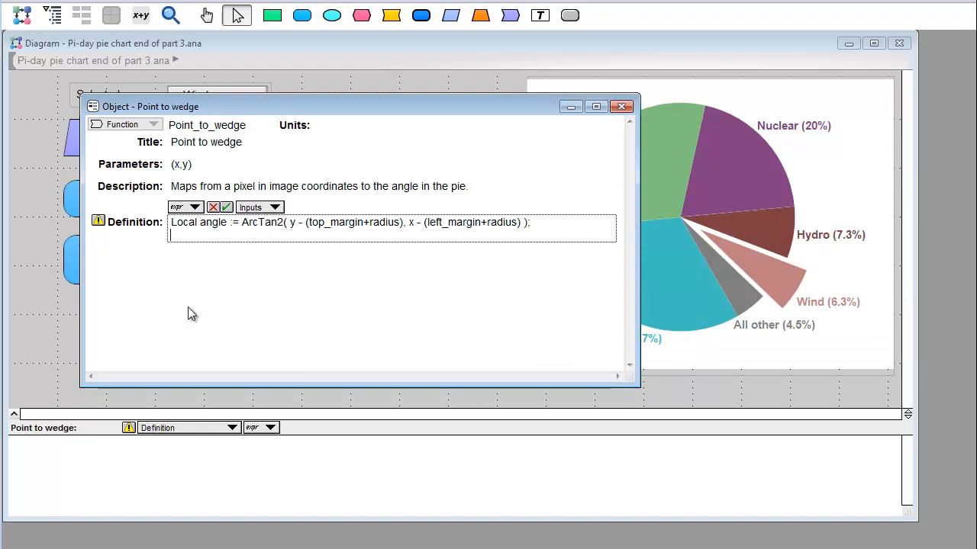
# - Evaluate the start angle variable and examine its values for each energy source
pyautogui.click(278, 399)
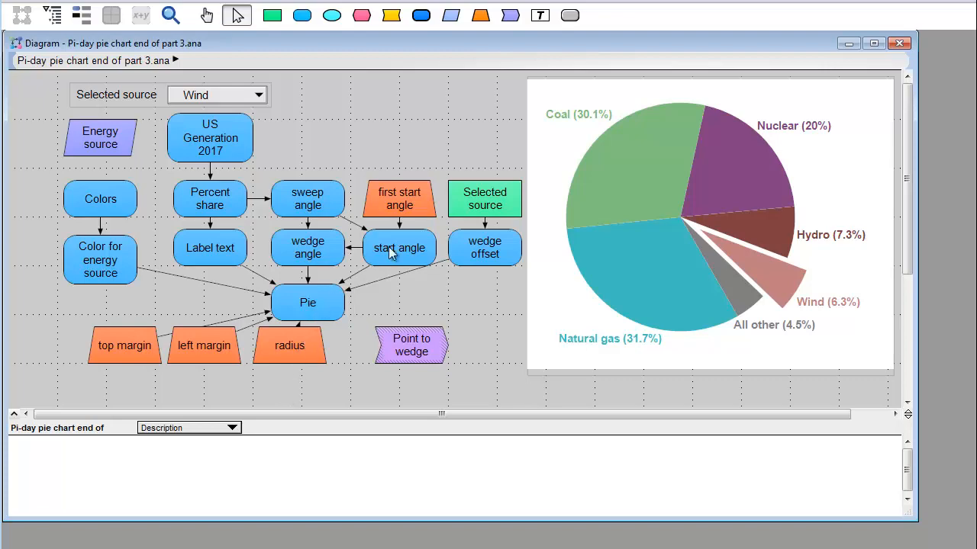
pyautogui.click(400, 264)
pyautogui.click(399, 274)
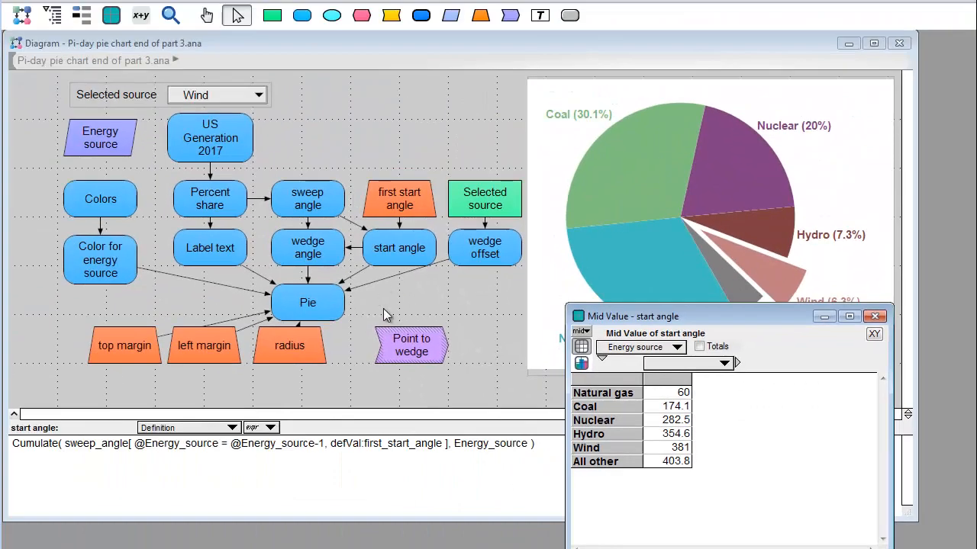
pyautogui.click(142, 243)
# - Continue Point to wedge's definition on its second line with StepInterp( start_angle - first_start_angle, Energy_source, and a new line
pyautogui.doubleClick(408, 343)
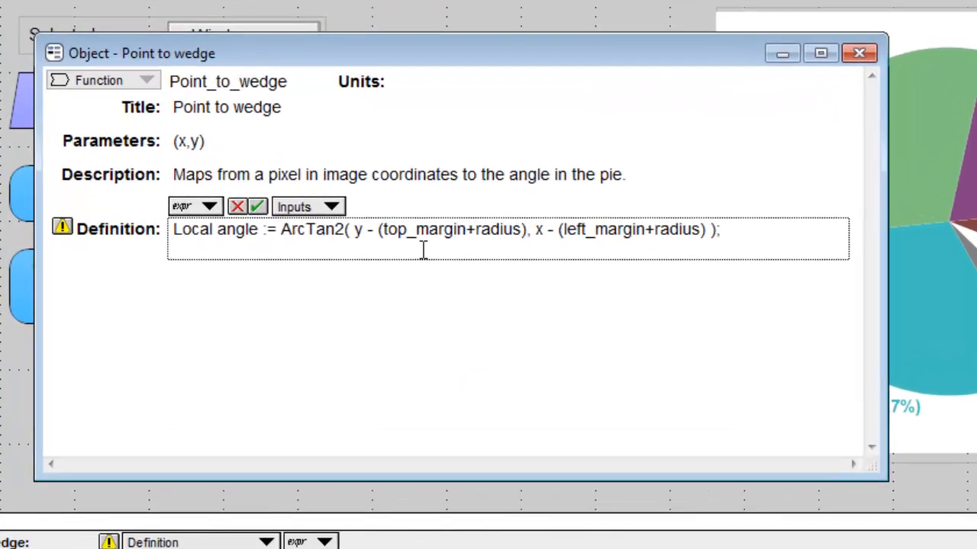
pyautogui.click(423, 250)
pyautogui.write('StepInterp(')
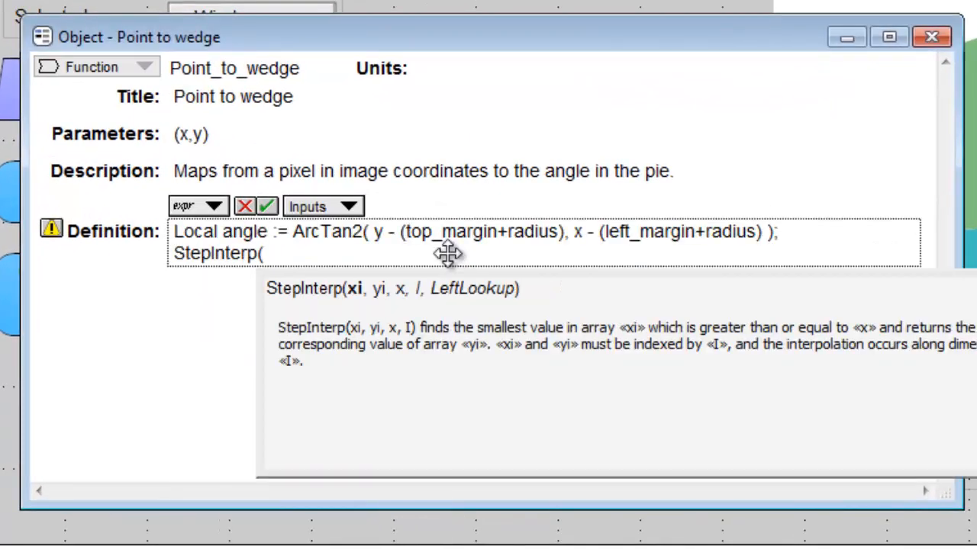
pyautogui.write(' start_angle')
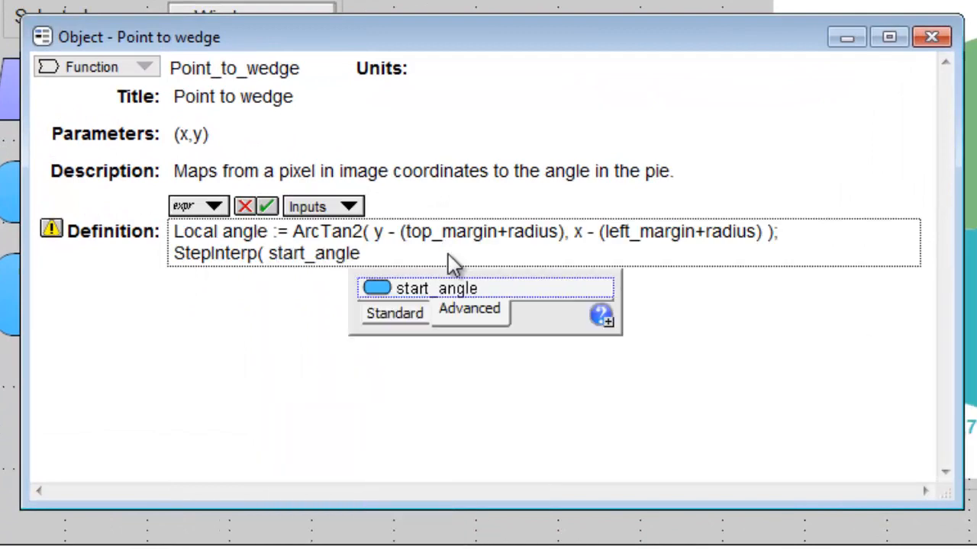
pyautogui.write(' - first_start_angle')
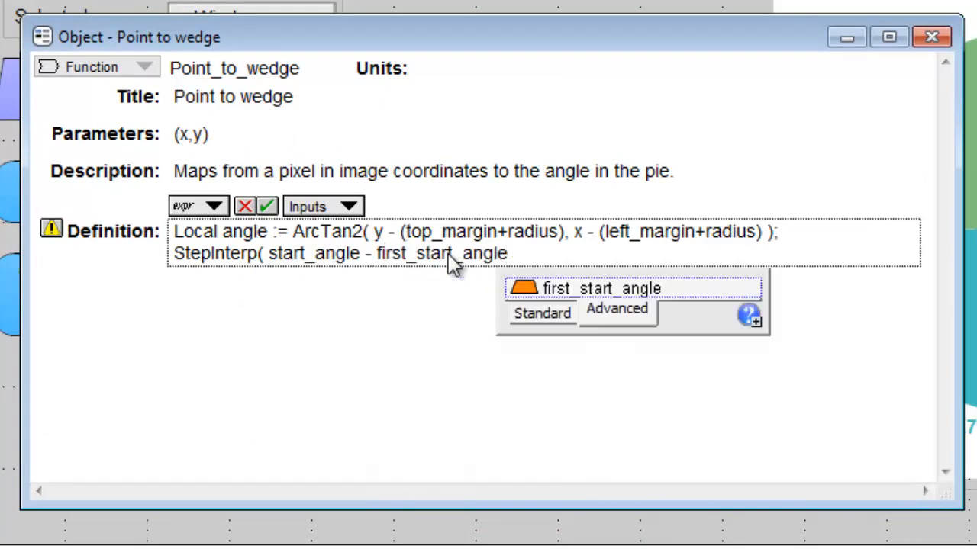
pyautogui.write(', Energy_source')
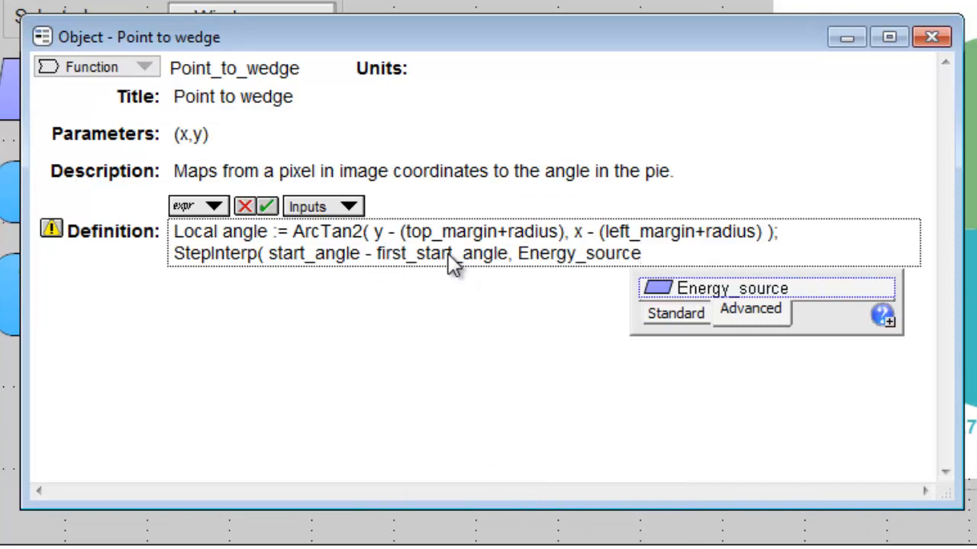
pyautogui.write(',')
pyautogui.press('Return')
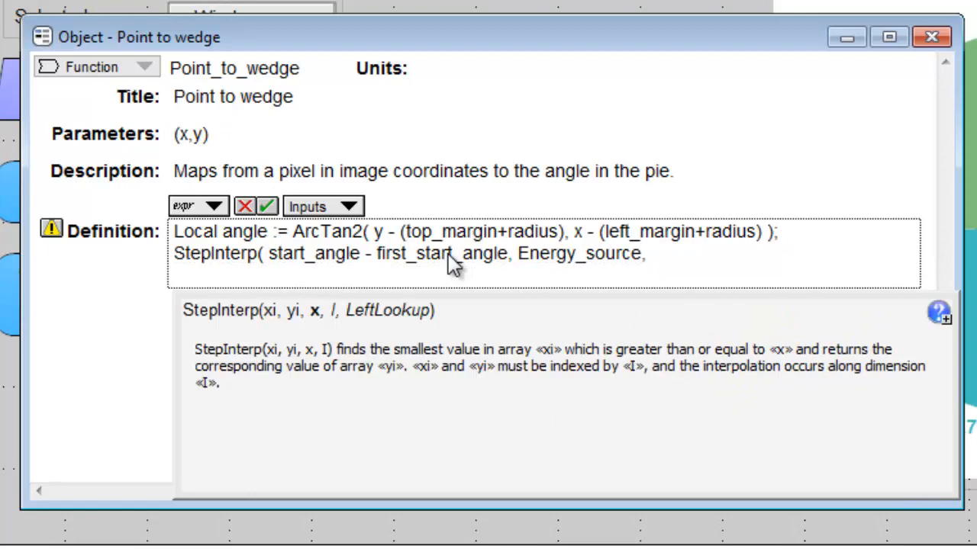
# - Add Mod( angle - first_start_angle, 360, pos:true ) as StepInterp's third argument, followed by a comma and a new line
pyautogui.write('Mod( an')
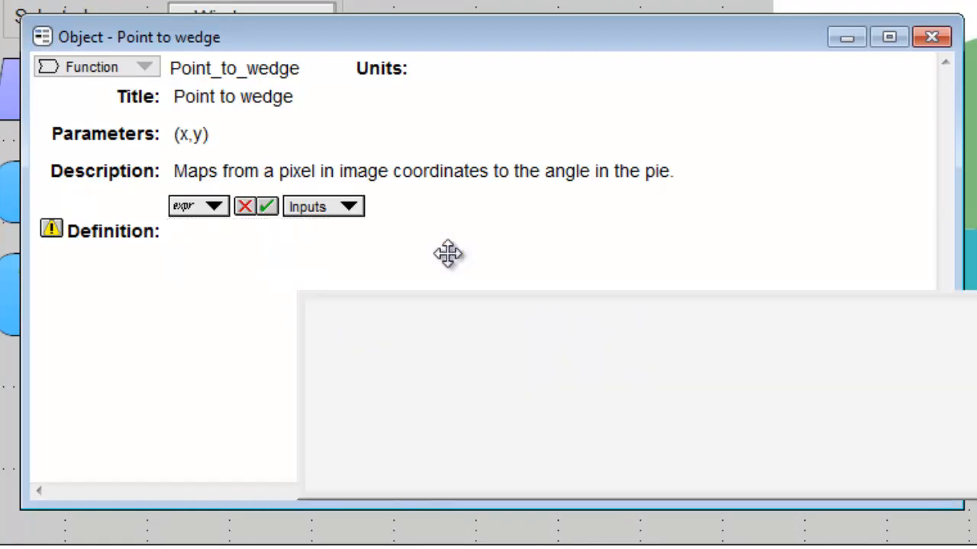
pyautogui.write('gle - first_start_angle')
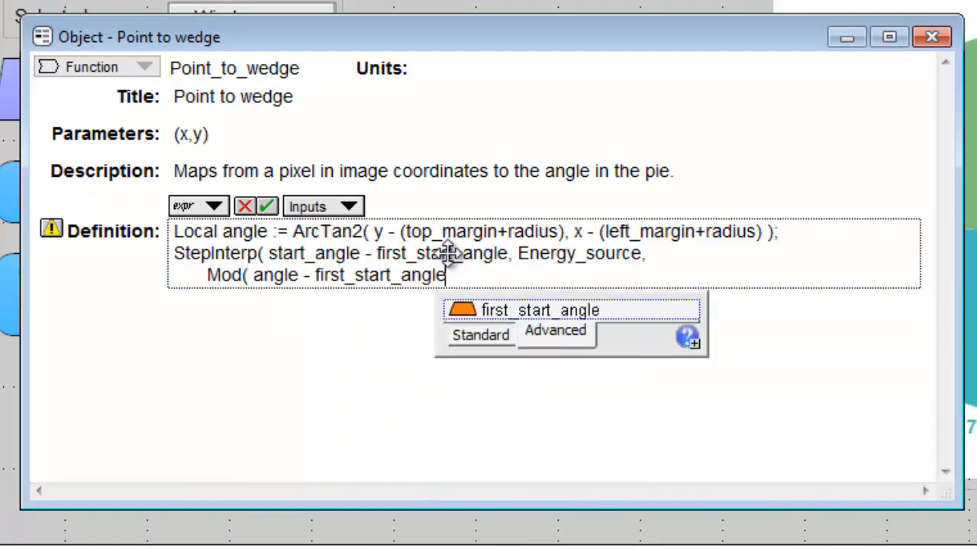
pyautogui.write(', 360, ')
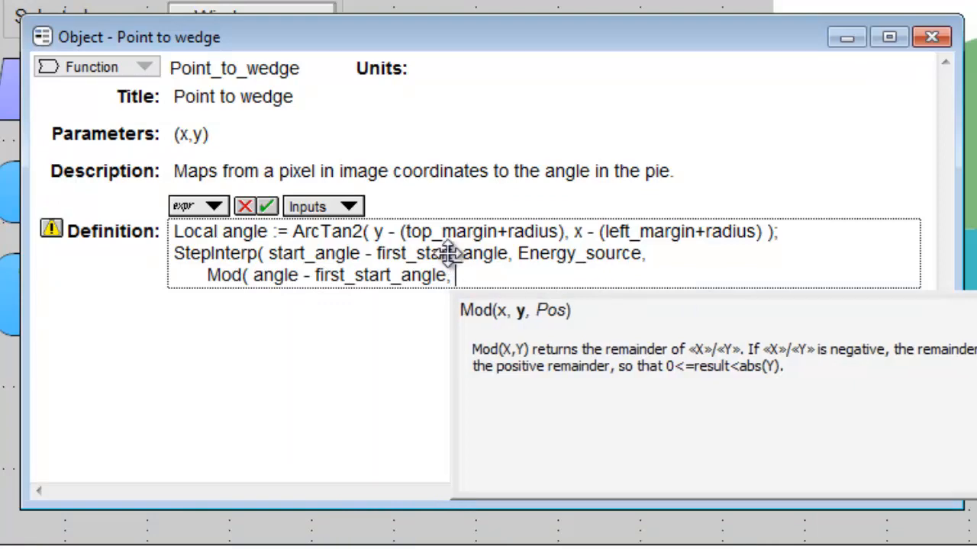
pyautogui.write('pos:true )')
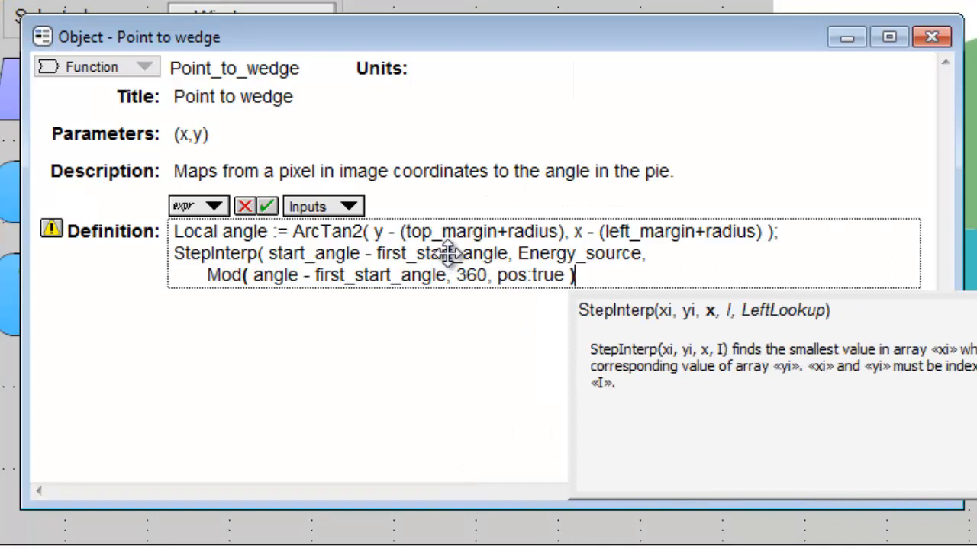
pyautogui.write(',')
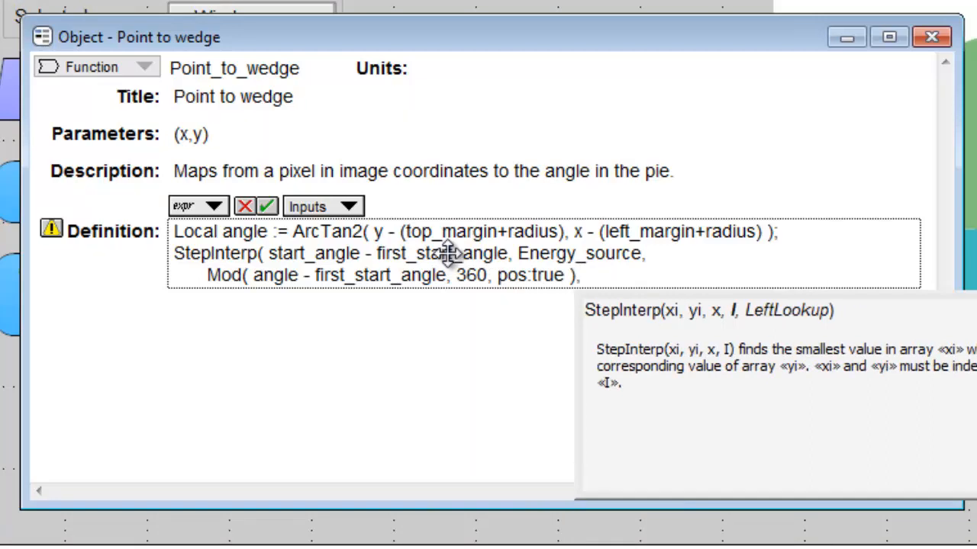
pyautogui.press('Return')
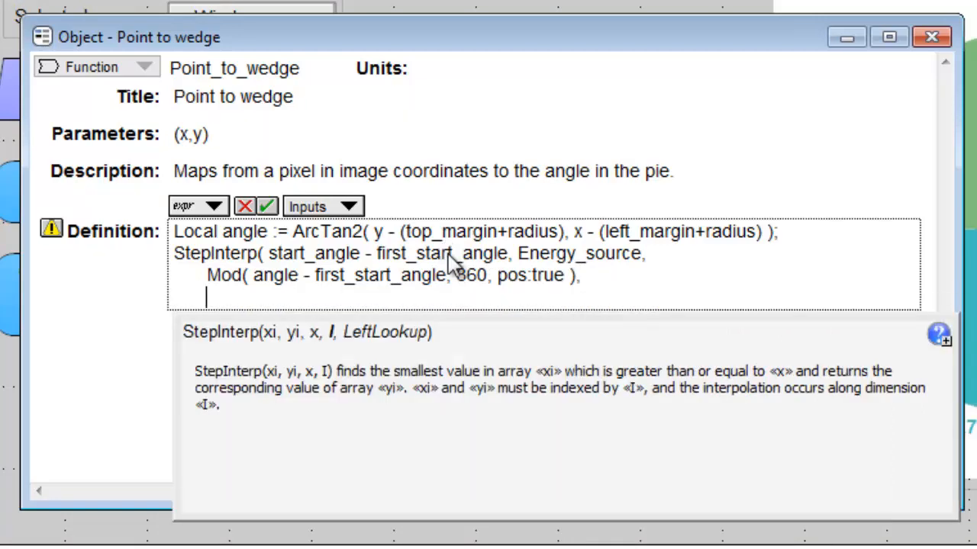
# - Finish StepInterp with Energy_source, LeftLookup:True ), then accept the definition and close the function's object window
pyautogui.write('Energy_source,')
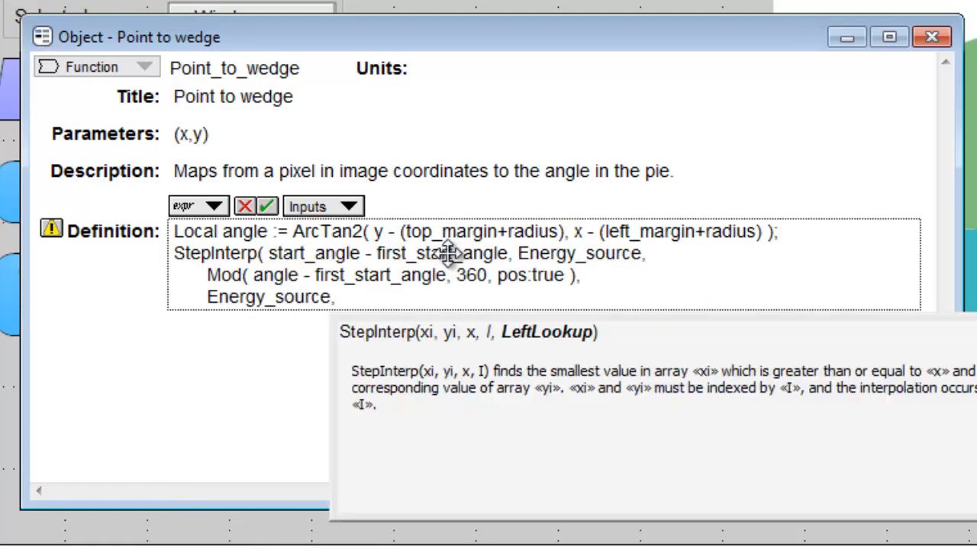
pyautogui.write(' Lef')
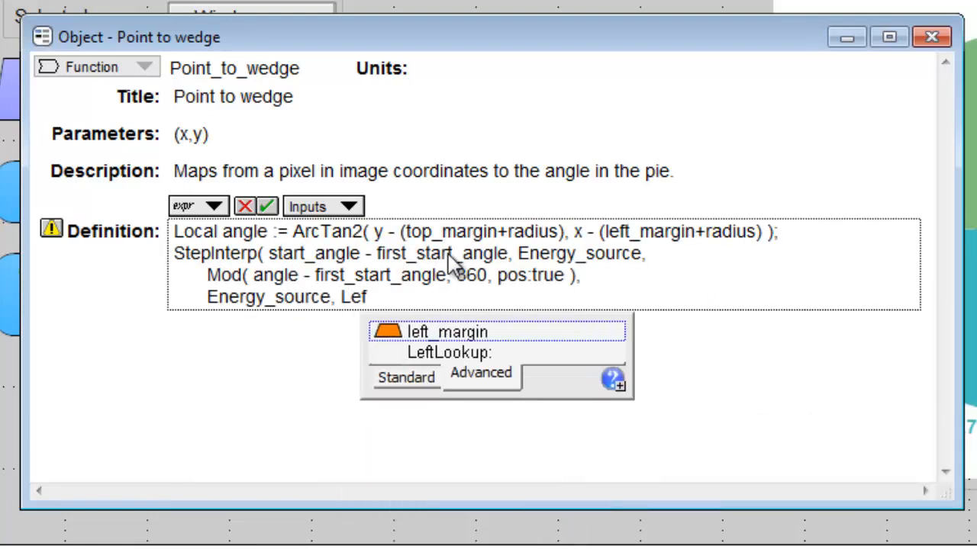
pyautogui.press('Down')
pyautogui.press('Return')
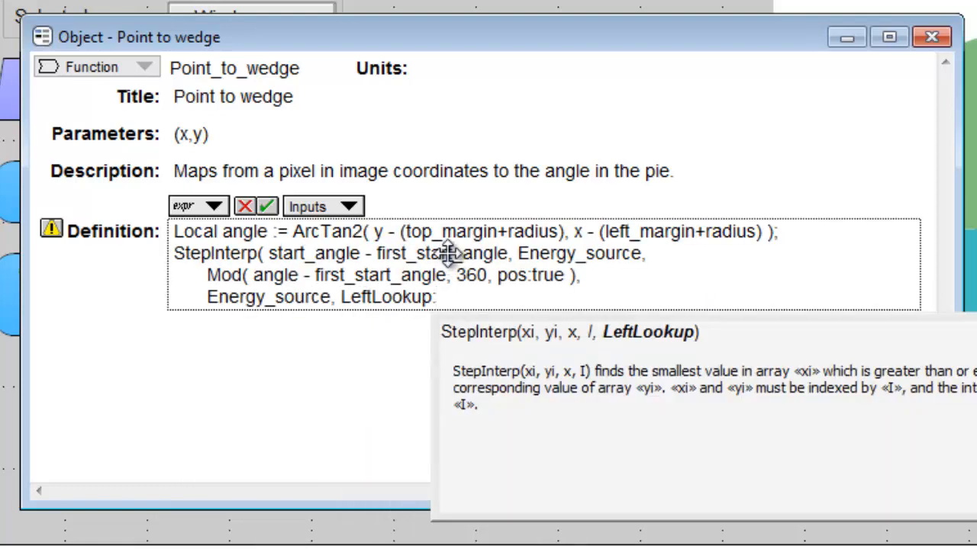
pyautogui.write('True )')
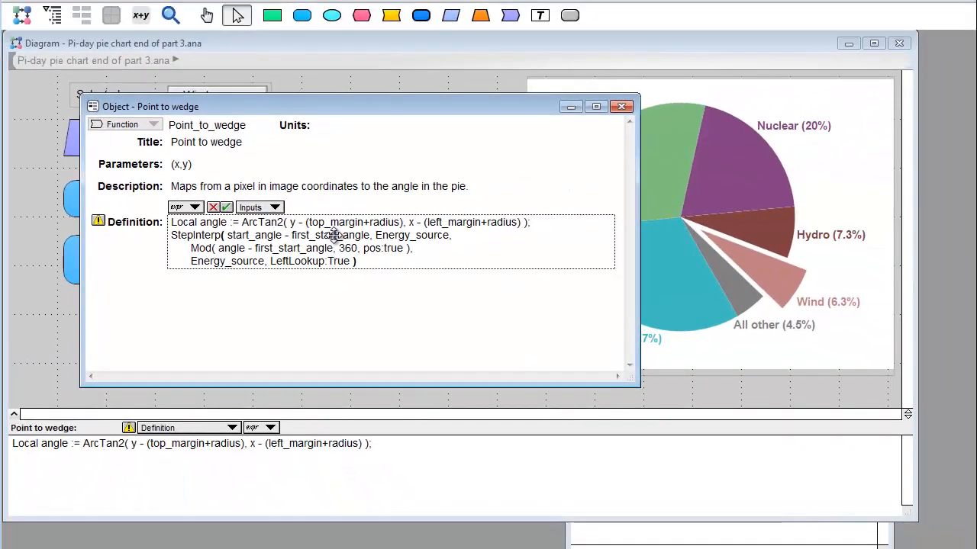
pyautogui.click(546, 130)
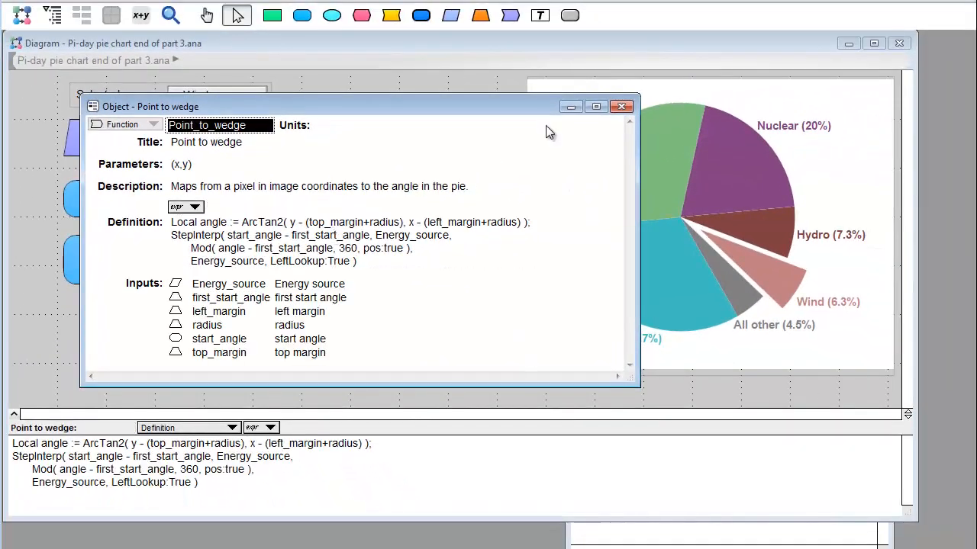
pyautogui.click(622, 107)
# - Test the function by adding a variable node below Point to wedge, defined as Point_to_wedge(100,30), and show its result
pyautogui.moveTo(303, 16); pyautogui.dragTo(481, 383)
pyautogui.write('P')
pyautogui.press('Down')
pyautogui.press('Down')
pyautogui.press('Return')
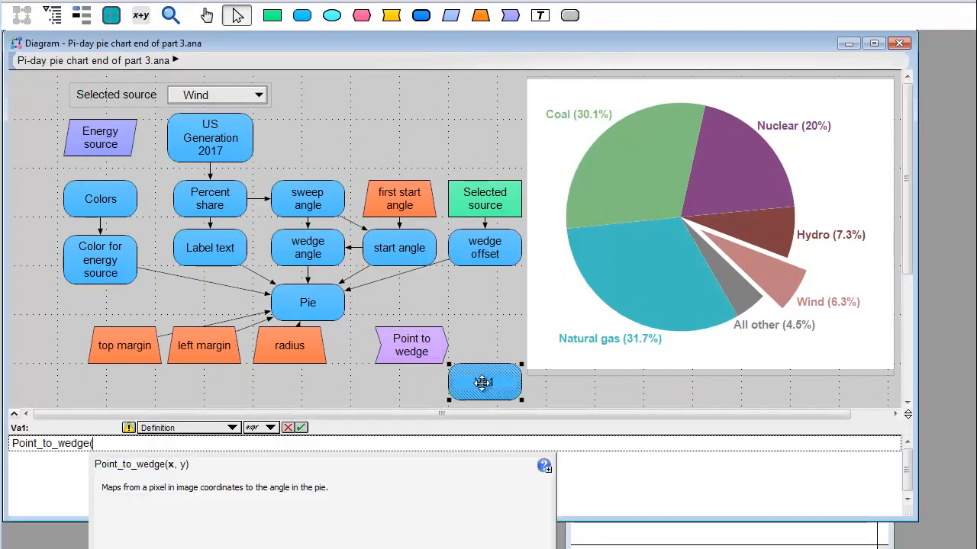
pyautogui.write('100,30')
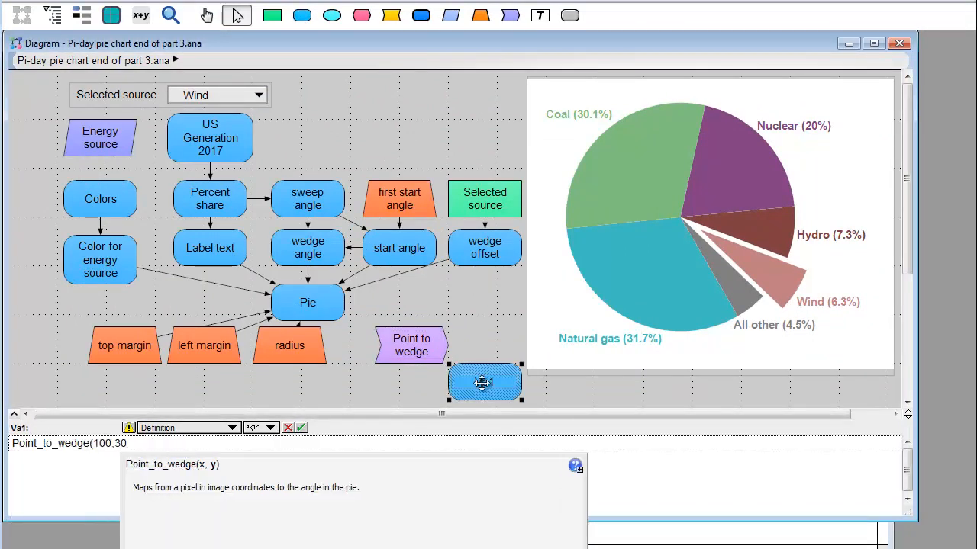
pyautogui.write(')')
pyautogui.hotkey('ctrl', 'r')
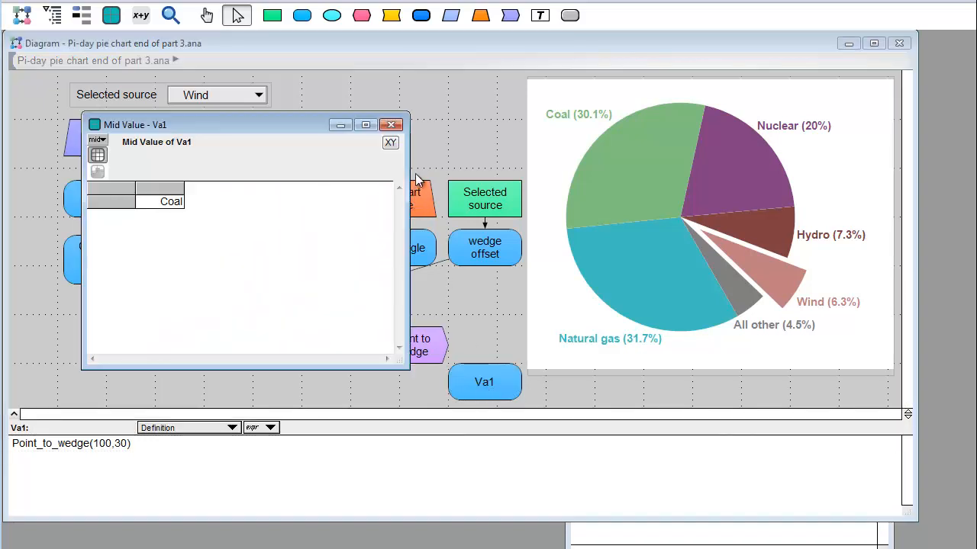
# - Close the test result and delete the test variable node from the diagram
pyautogui.click(390, 124)
pyautogui.press('Delete')
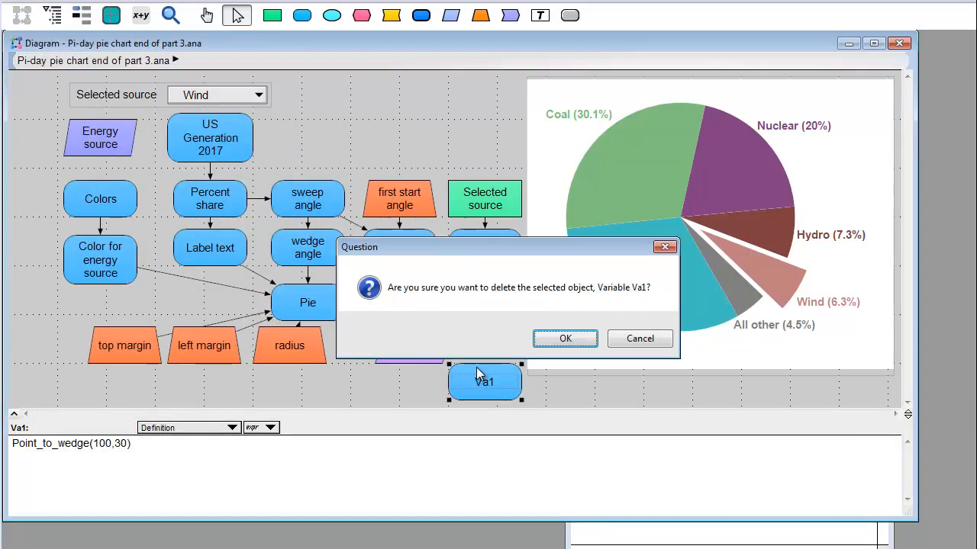
pyautogui.press('Return')
# - Open the pie picture's object window and begin its OnClick expression with Selected_source := Point_to_wedge( click_x,
pyautogui.click(547, 370)
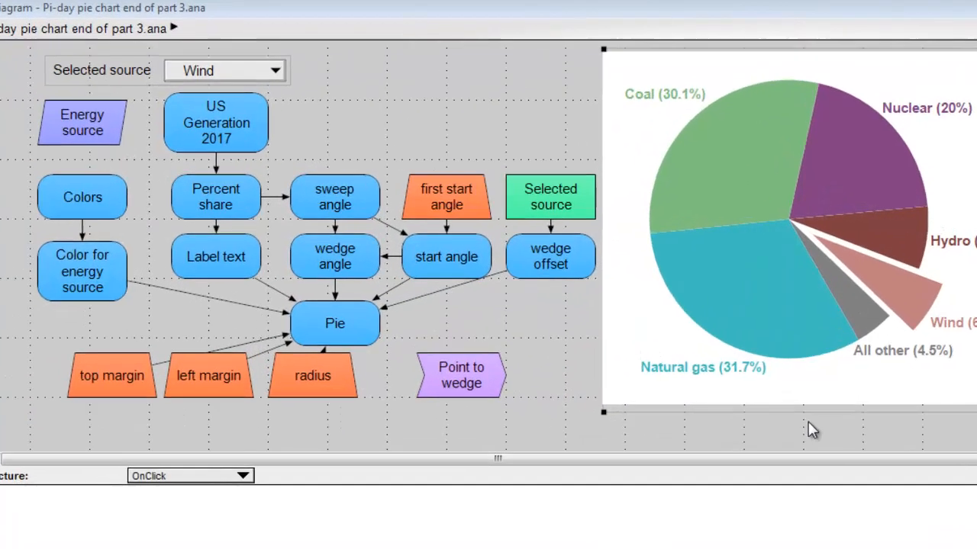
pyautogui.click(694, 386)
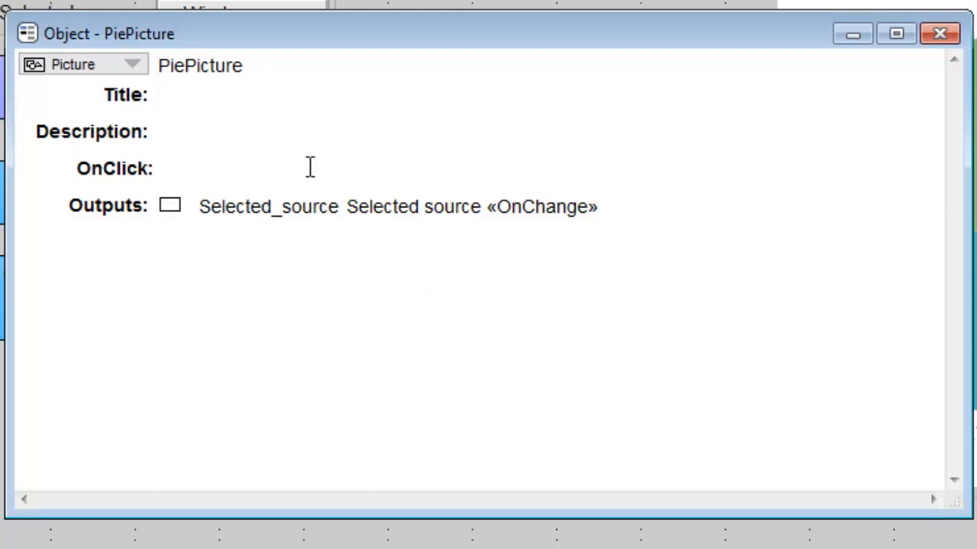
pyautogui.click(310, 166)
pyautogui.write('Selected_source ')
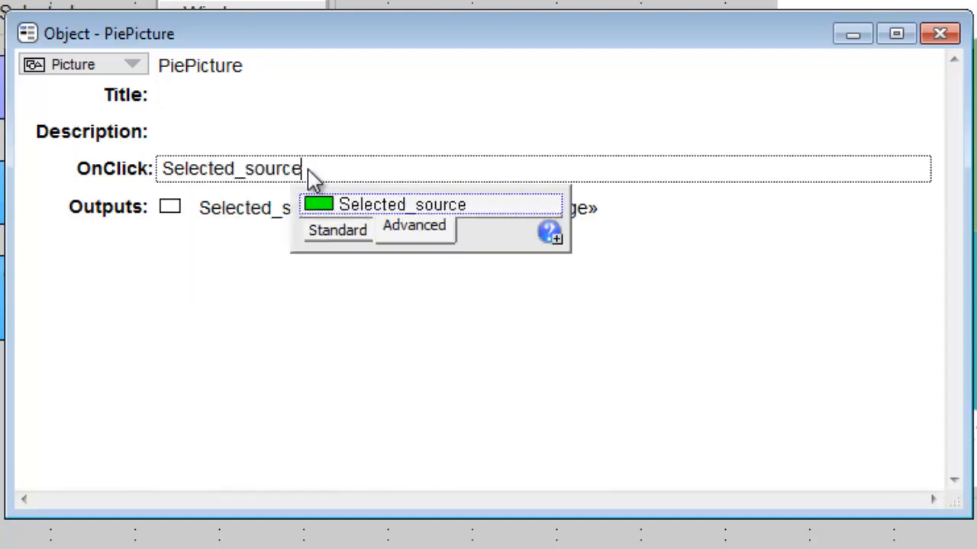
pyautogui.write(':= Point_to_wedge(')
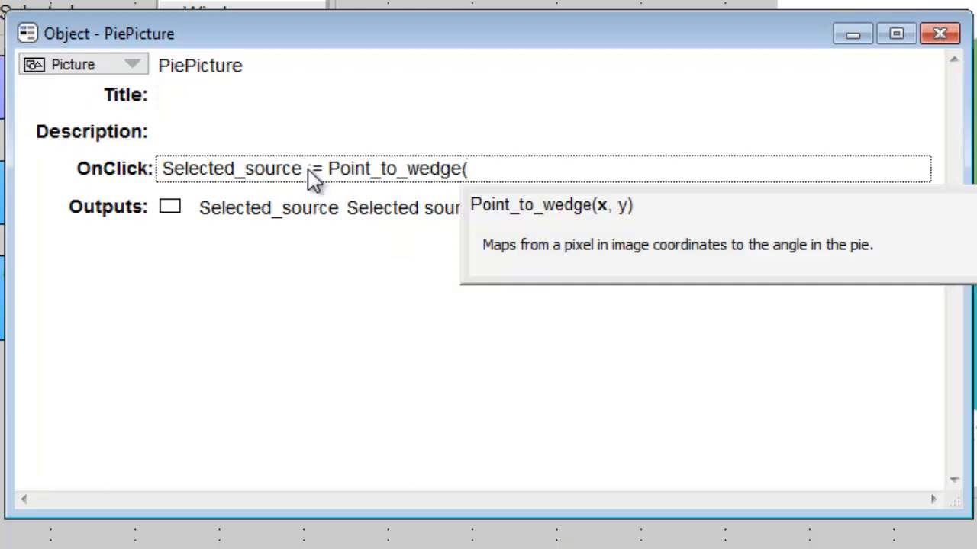
pyautogui.write(' click_x, ')
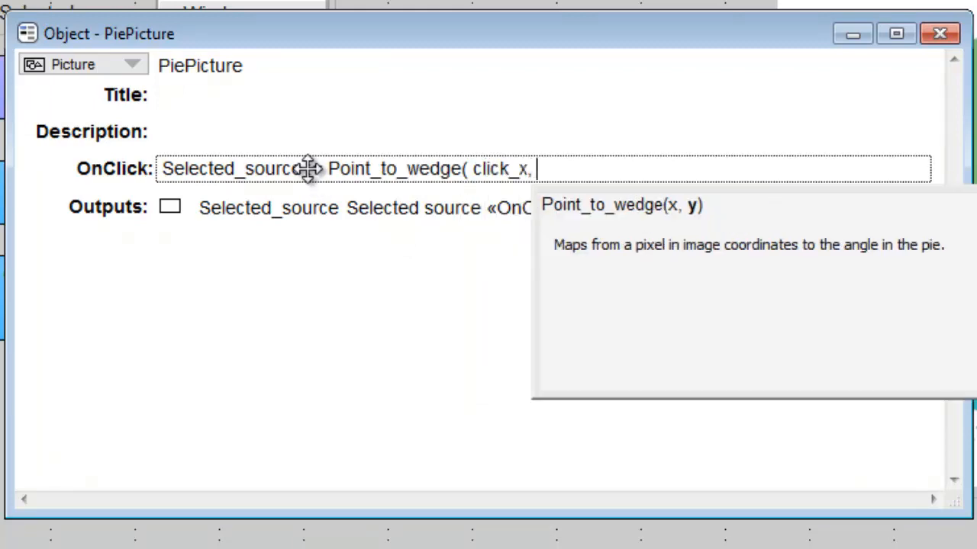
pyautogui.write('clic')
# - Complete the OnClick call with click_y ) as the second argument, accept the expression and close the picture's object window
pyautogui.press('Down')
pyautogui.press('Down')
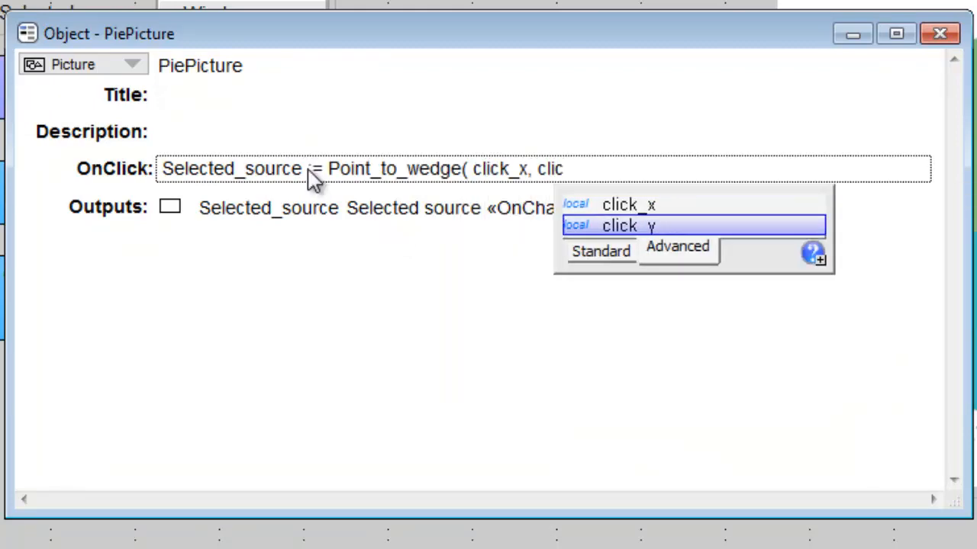
pyautogui.press('Return')
pyautogui.write(')')
pyautogui.press('Return')
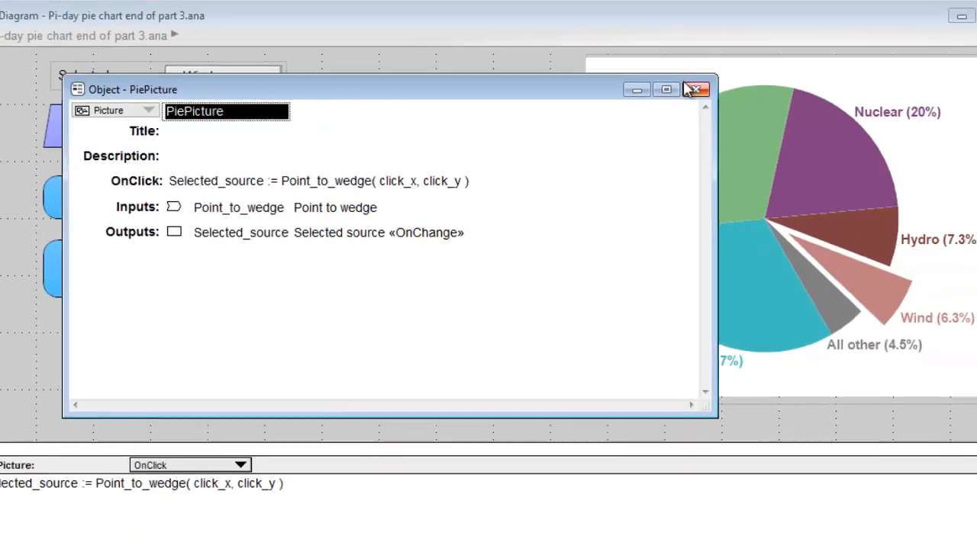
pyautogui.click(939, 34)
# - Switch to browse mode and test the interactive pie by selecting the Natural gas, Coal, Nuclear and Hydro wedges in turn
pyautogui.click(207, 15)
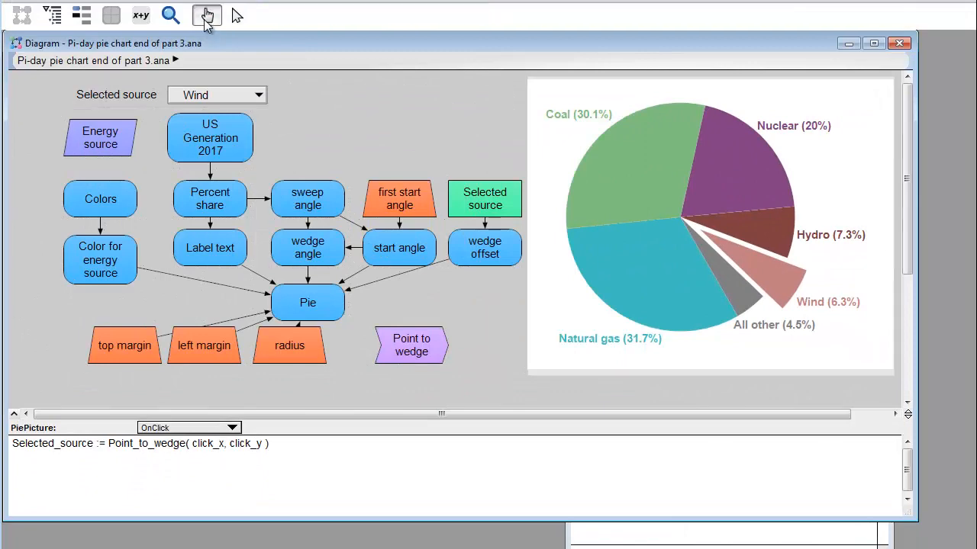
pyautogui.click(657, 284)
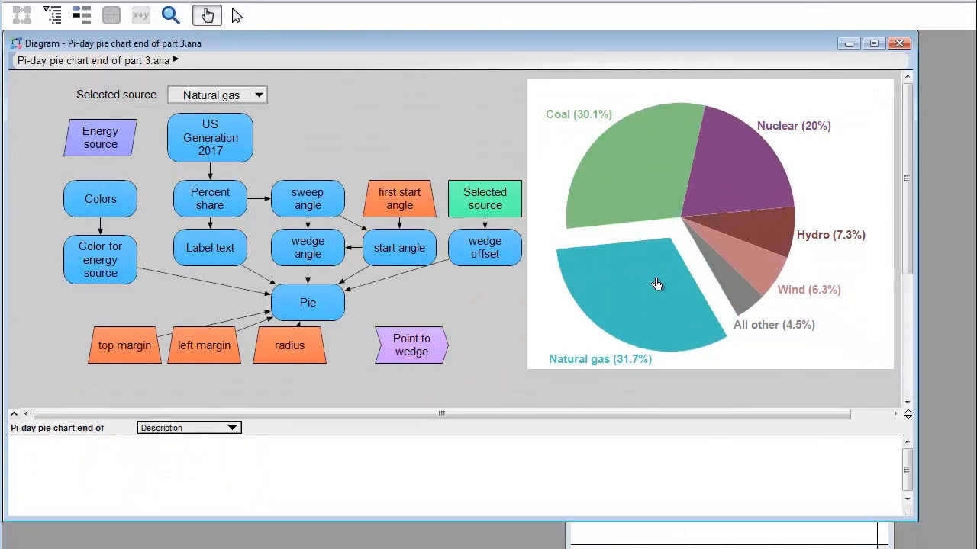
pyautogui.click(653, 215)
pyautogui.click(730, 207)
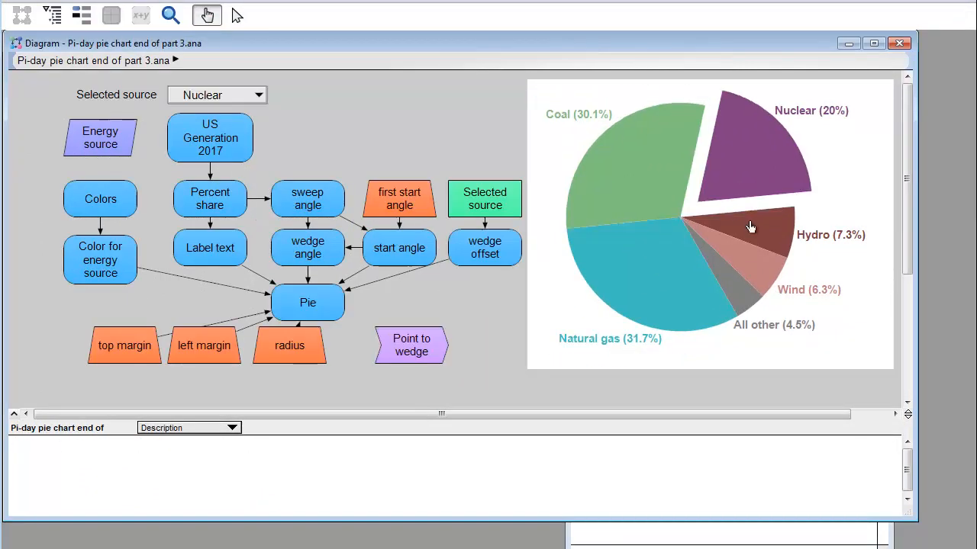
pyautogui.click(753, 228)
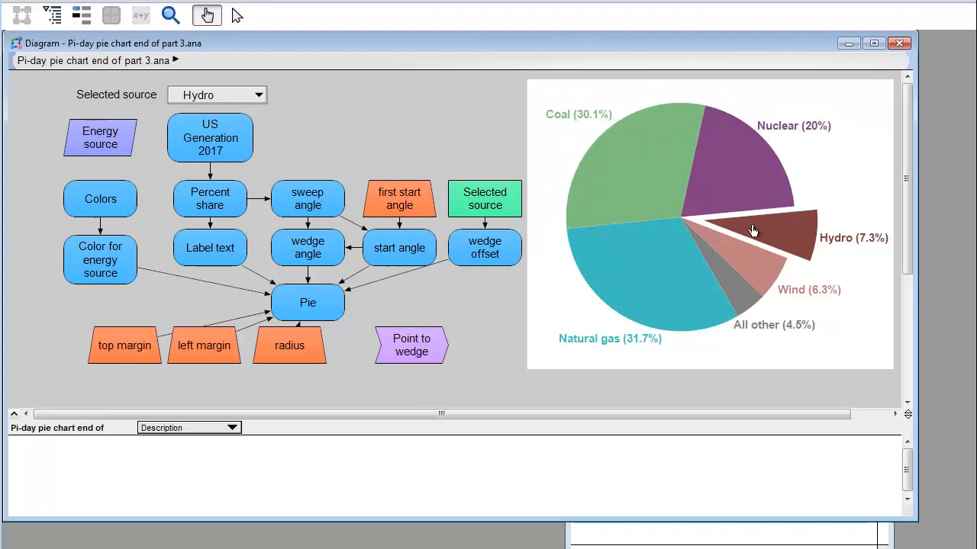
# - Switch to edit mode and test that wedges respond there by selecting Nuclear, Natural gas and All other
pyautogui.click(237, 16)
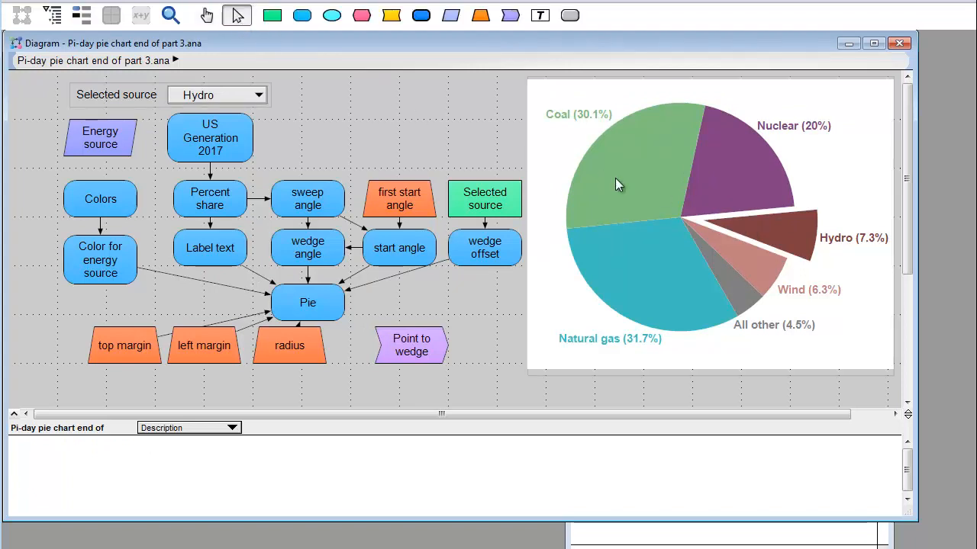
pyautogui.click(700, 190)
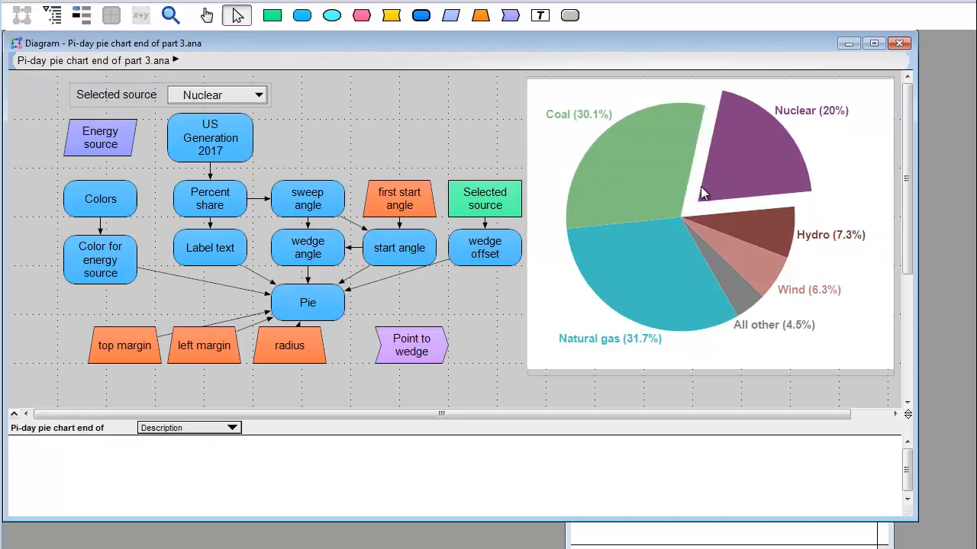
pyautogui.click(664, 301)
pyautogui.click(728, 284)
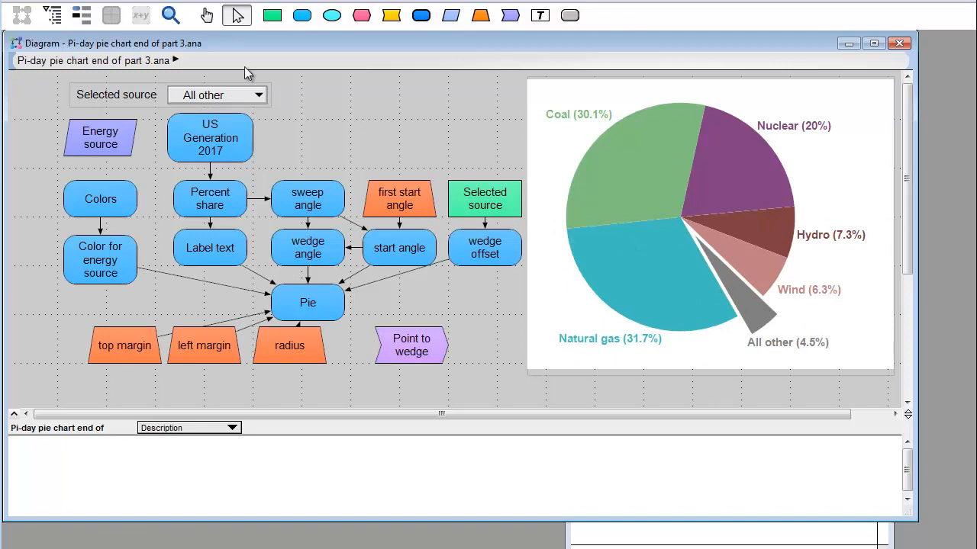
# - Return to browse mode and select the Nuclear, Hydro, Wind and All other wedges in turn, ending on Natural gas
pyautogui.click(208, 17)
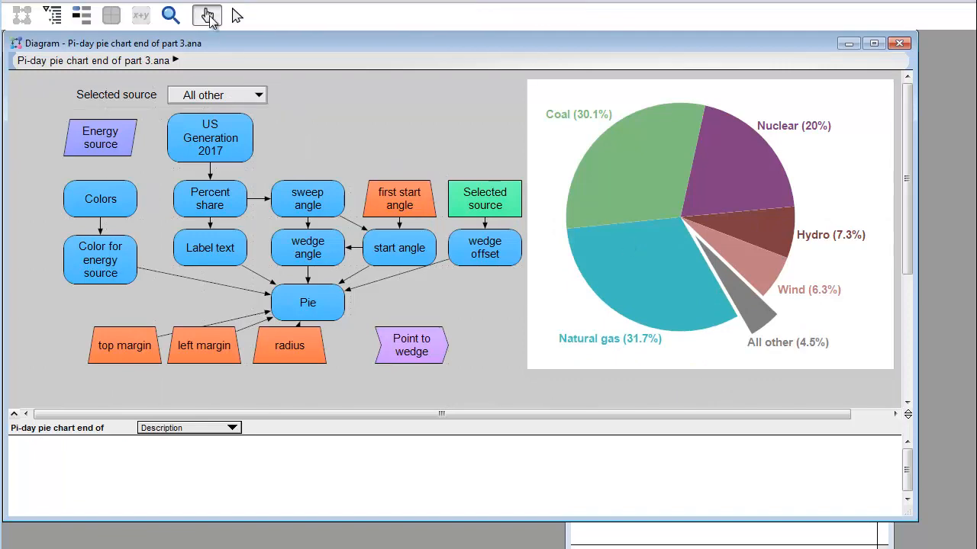
pyautogui.click(702, 194)
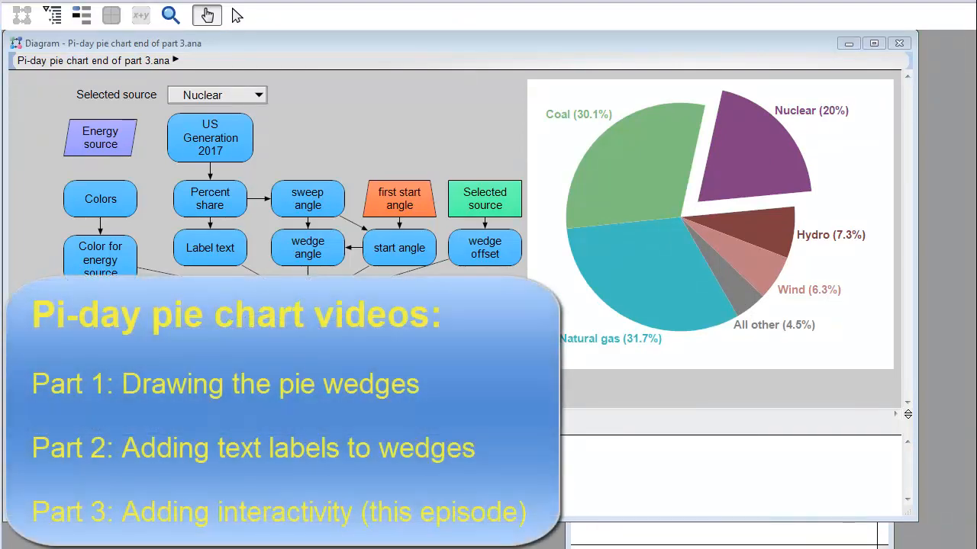
pyautogui.click(749, 238)
pyautogui.click(750, 263)
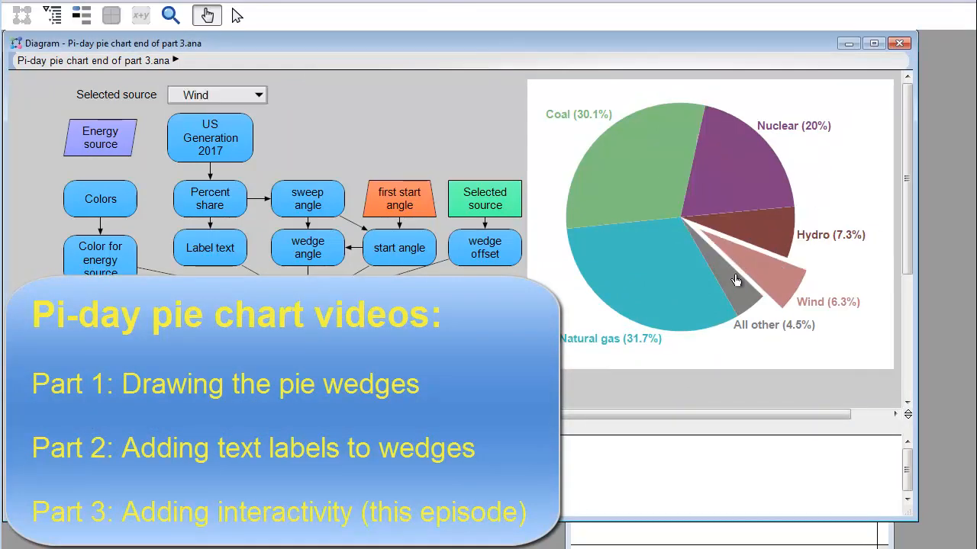
pyautogui.click(734, 287)
pyautogui.click(689, 306)
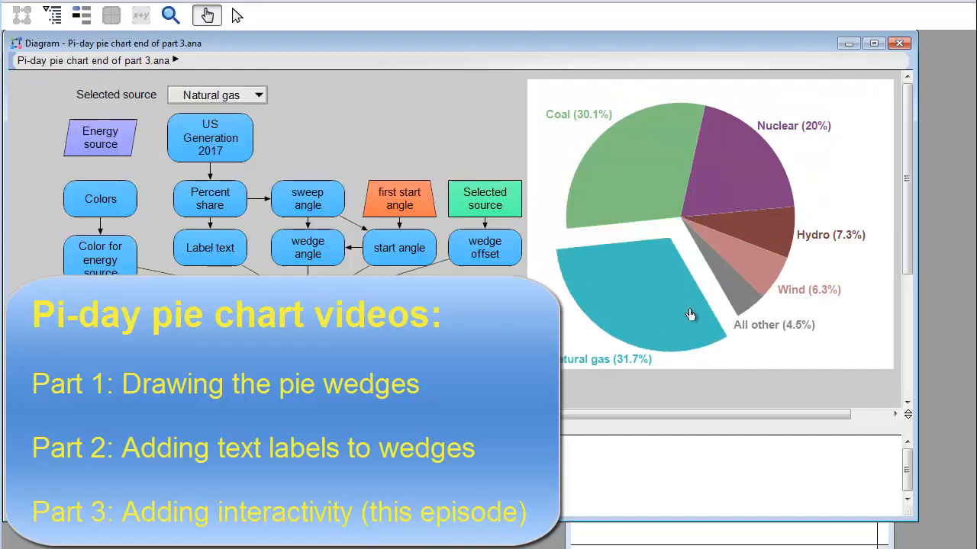